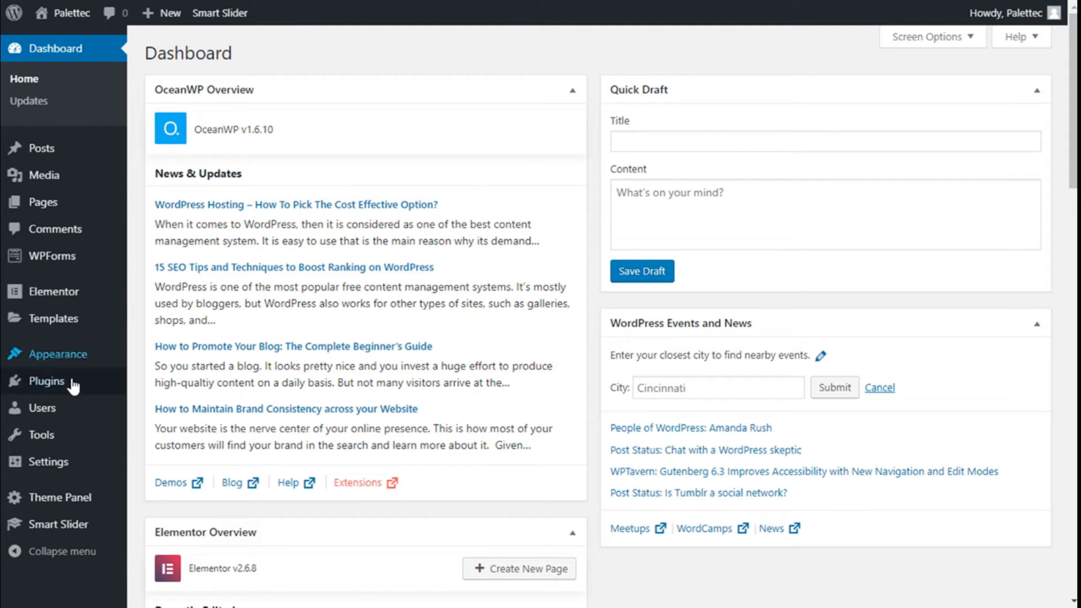
Search the new plugins for "elementor addons", and install and activate Essential Addons for Elementor
mouse_move(68, 388)
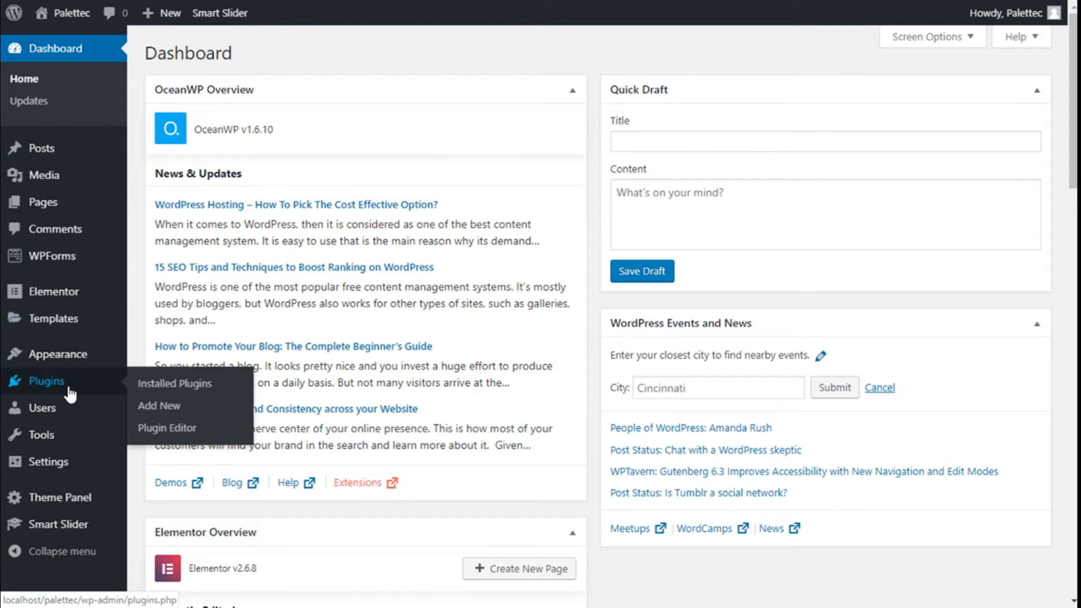
click(162, 406)
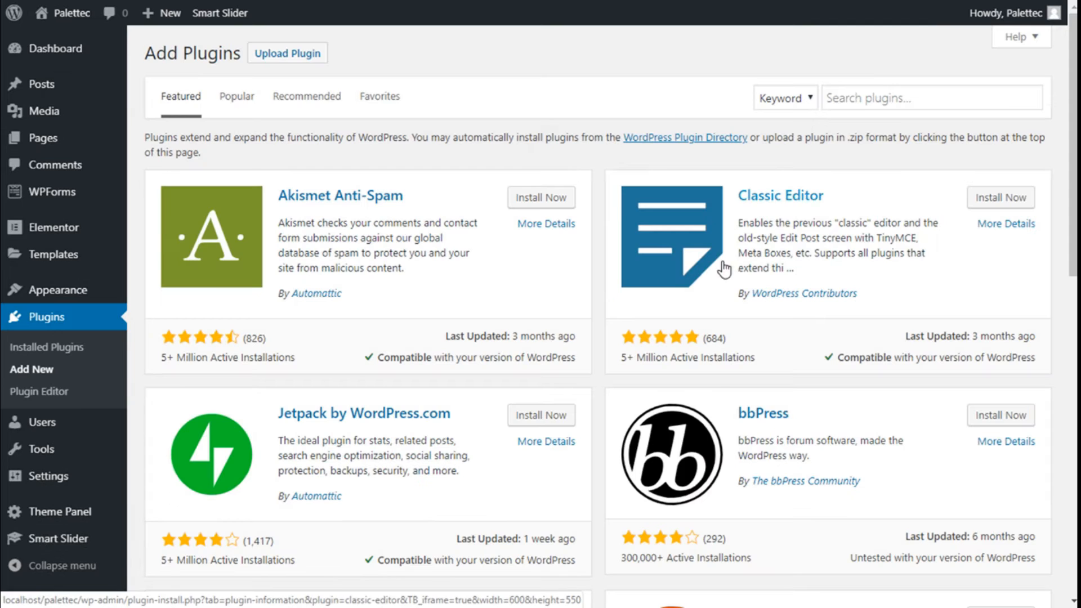
click(885, 109)
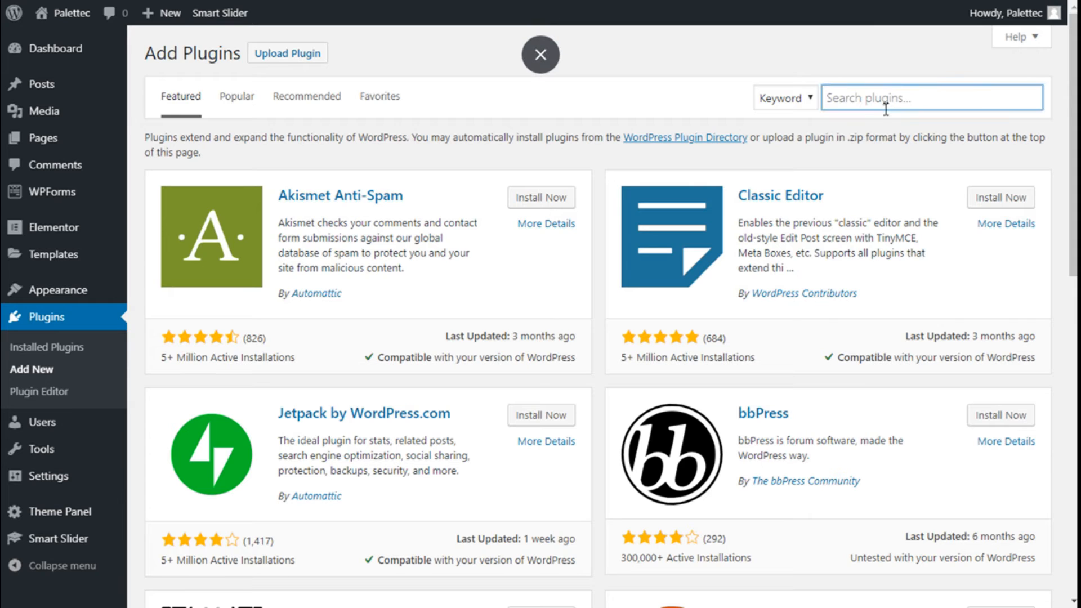
text(co)
key(BackSpace)
key(BackSpace)
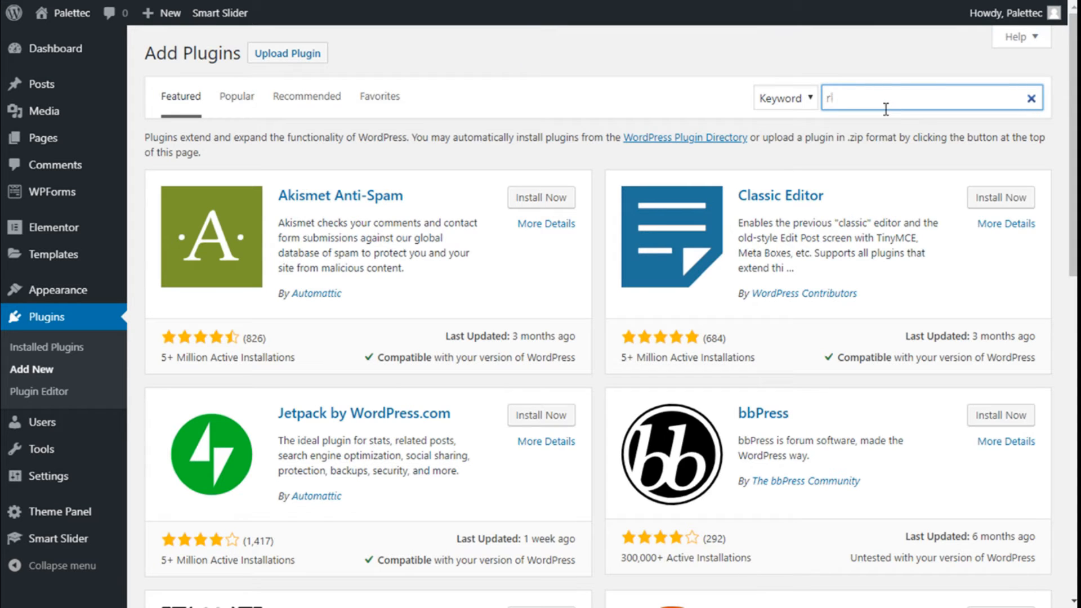
text(elementor addons)
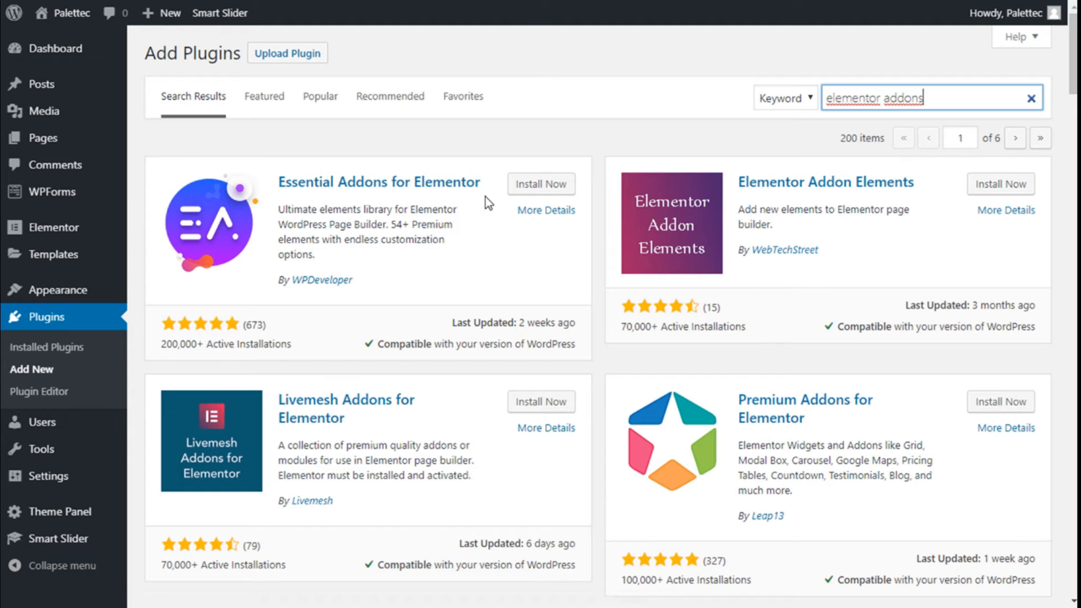
click(539, 185)
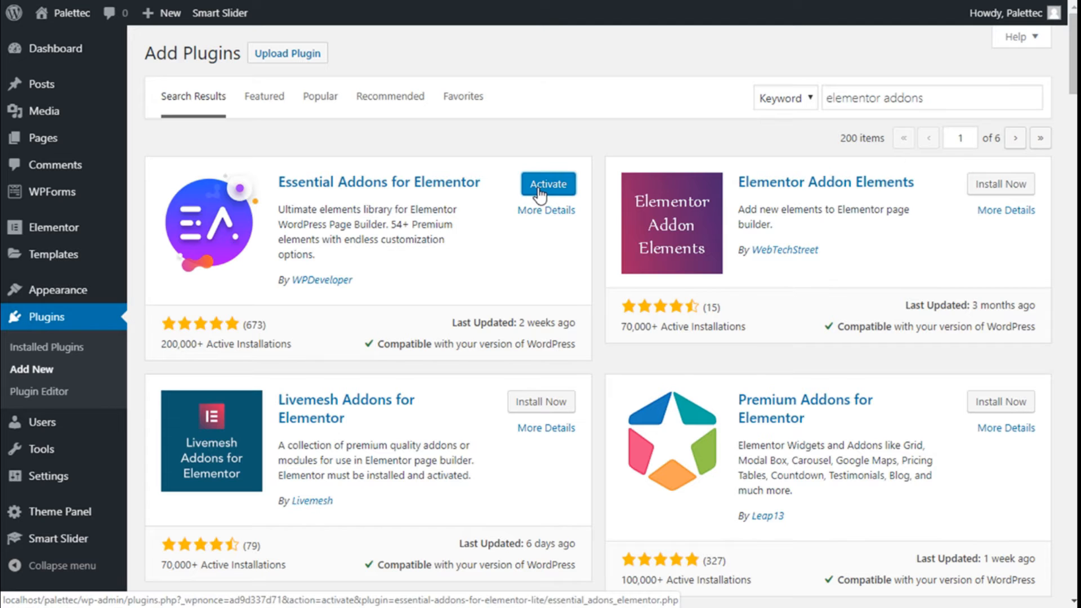
click(539, 191)
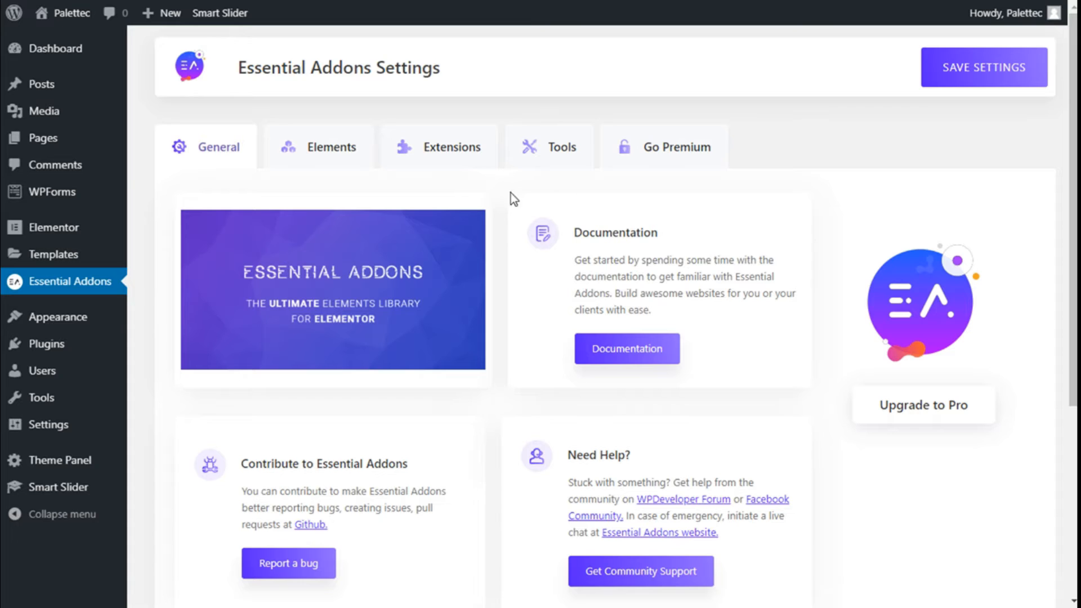
Open the Home Page from the list of all pages for editing with Elementor
mouse_move(36, 142)
click(170, 147)
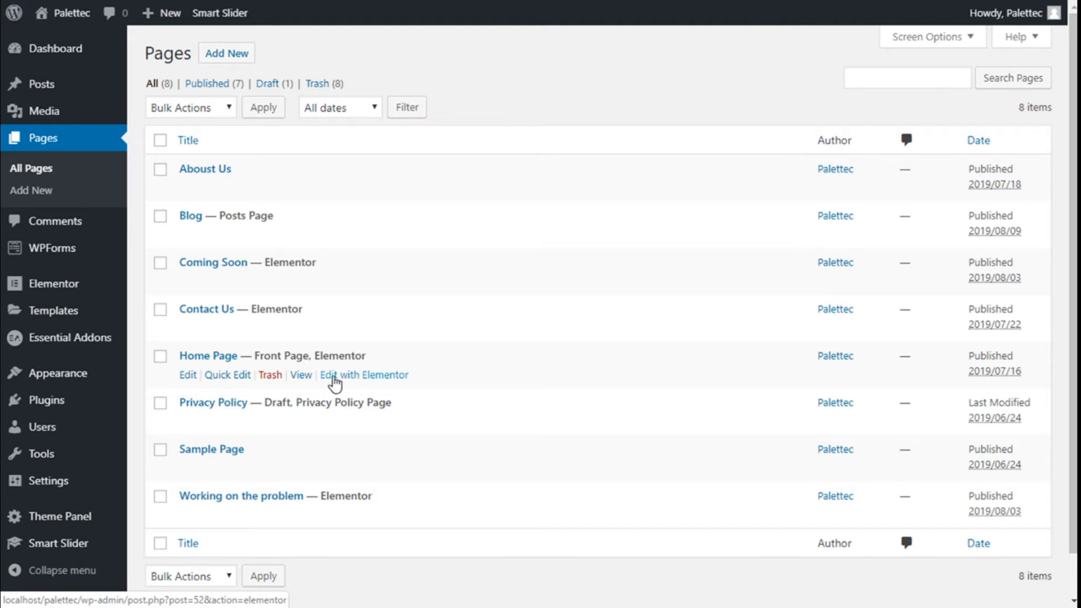
click(352, 376)
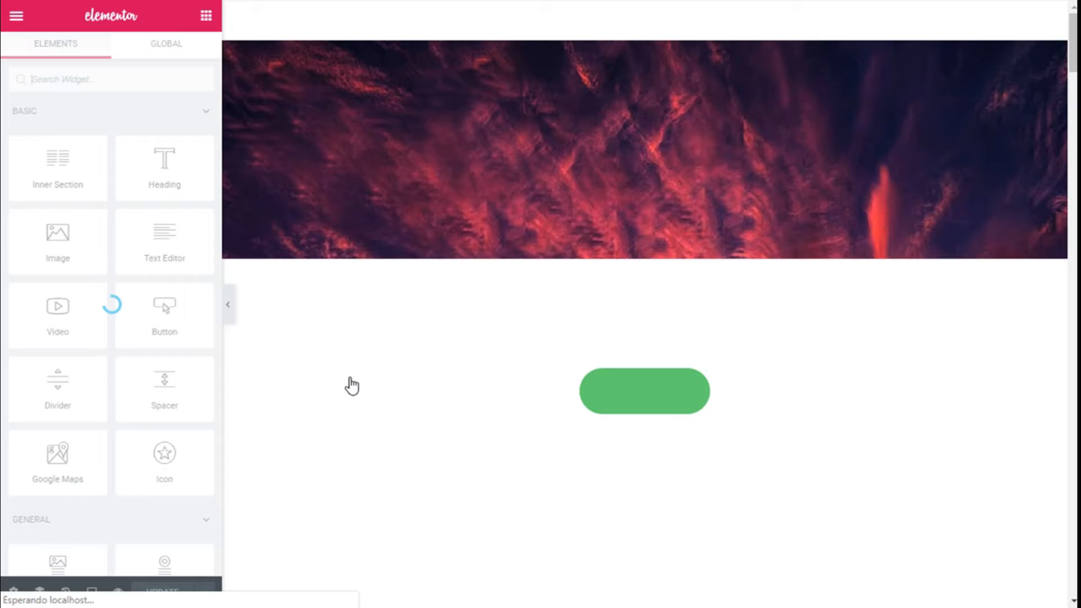
Find the EA Post Grid widget by searching "post" and add it to the empty area below the testimonial
scroll(620, 360, down, 15)
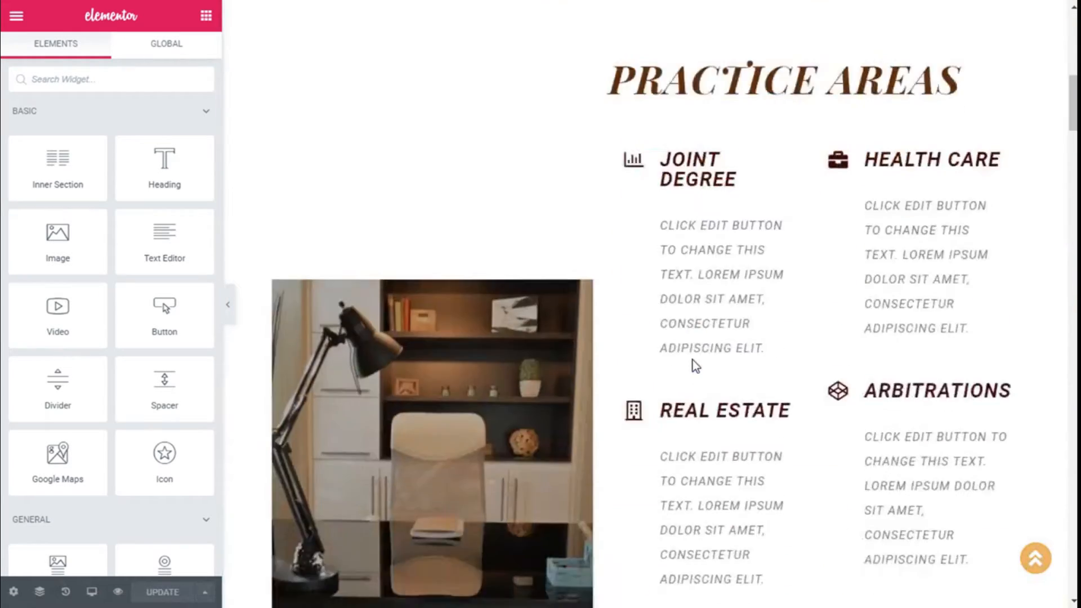
scroll(696, 366, down, 20)
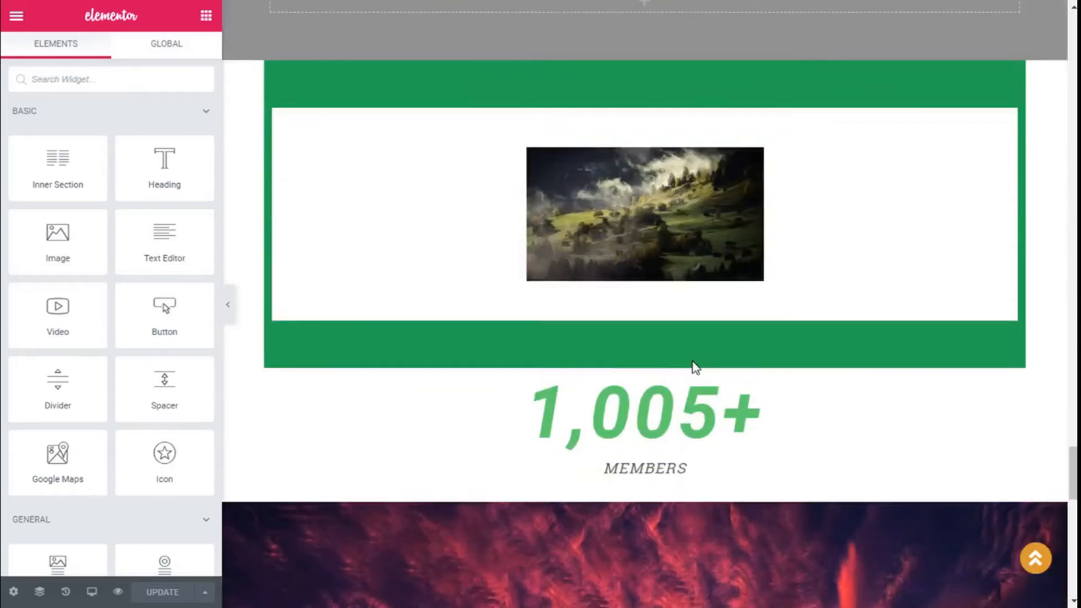
scroll(689, 366, down, 8)
scroll(698, 399, up, 3)
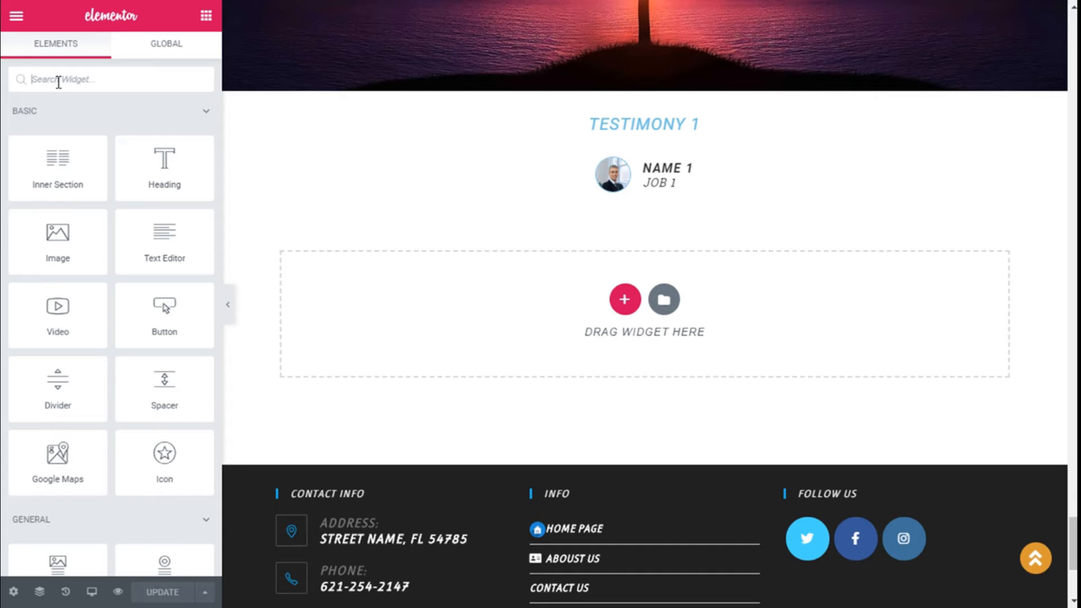
text(post)
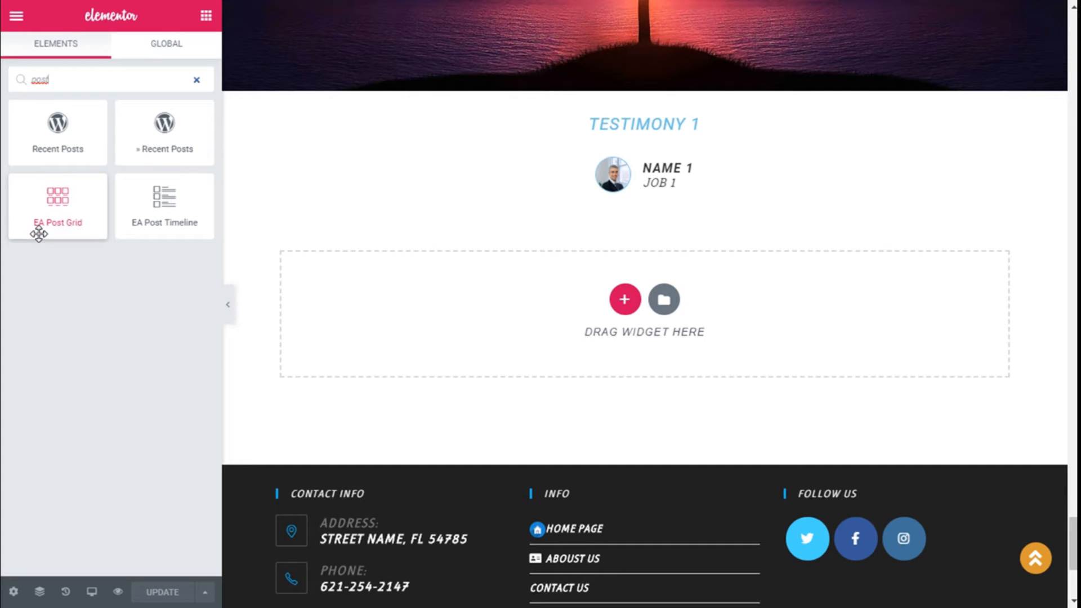
drag(39, 234, 702, 316)
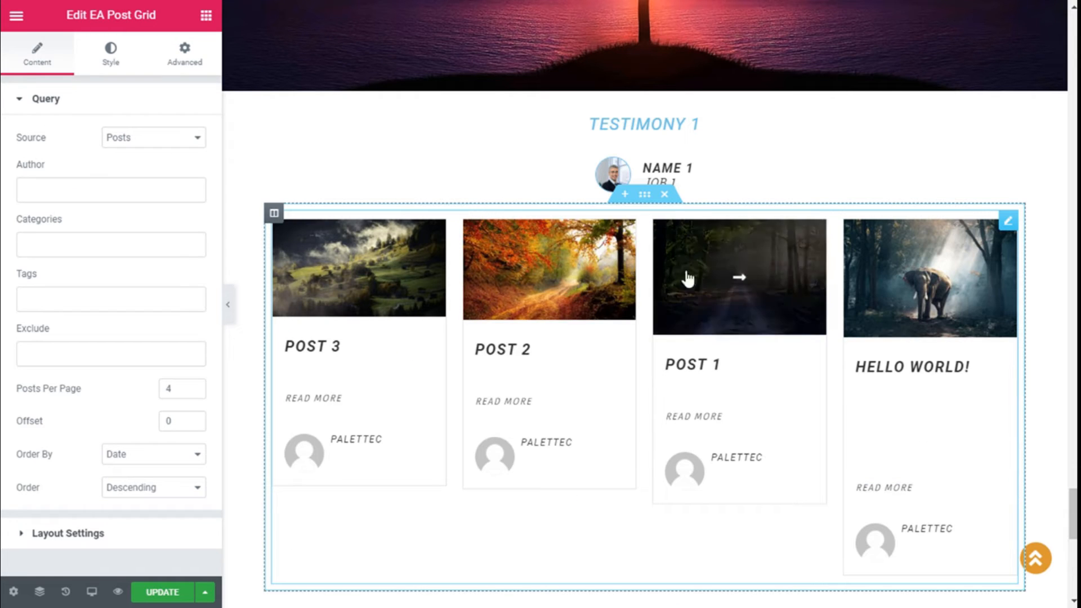
Check the available source and author options in the post grid's query settings
scroll(627, 301, down, 1)
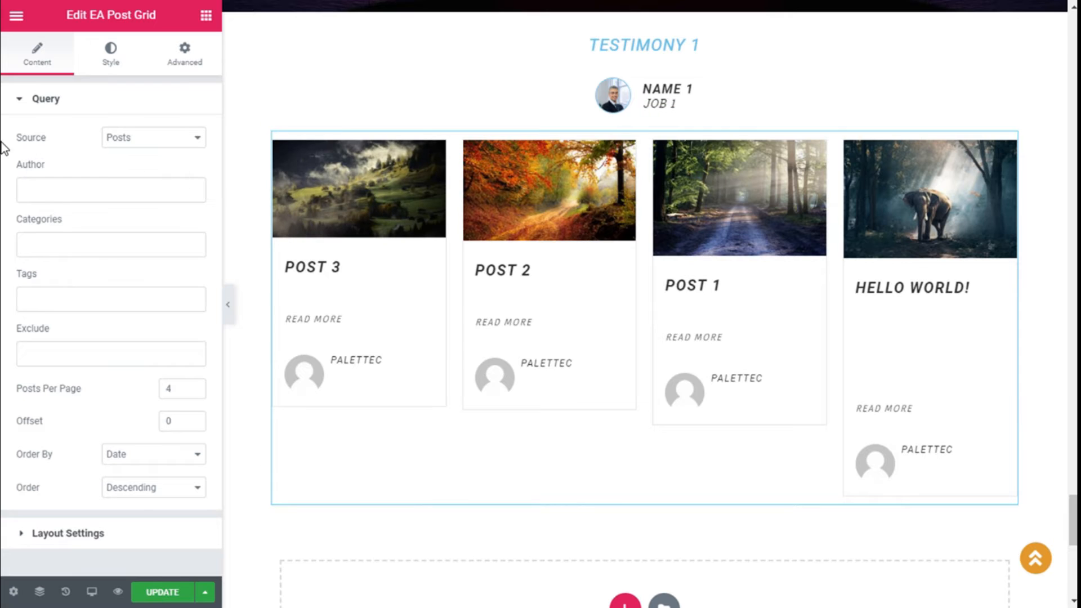
click(126, 145)
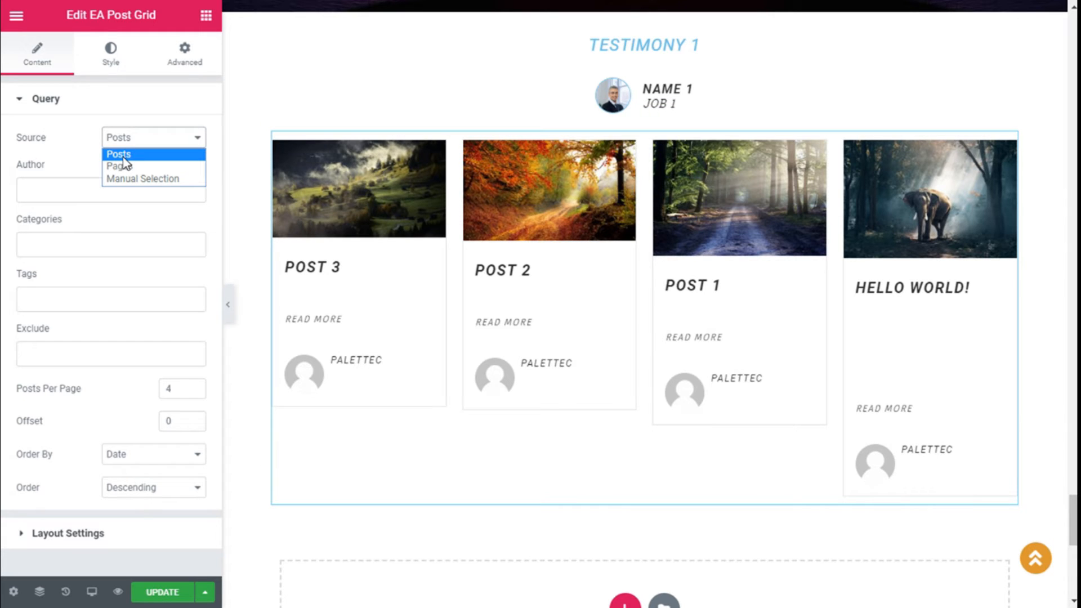
click(63, 145)
click(53, 190)
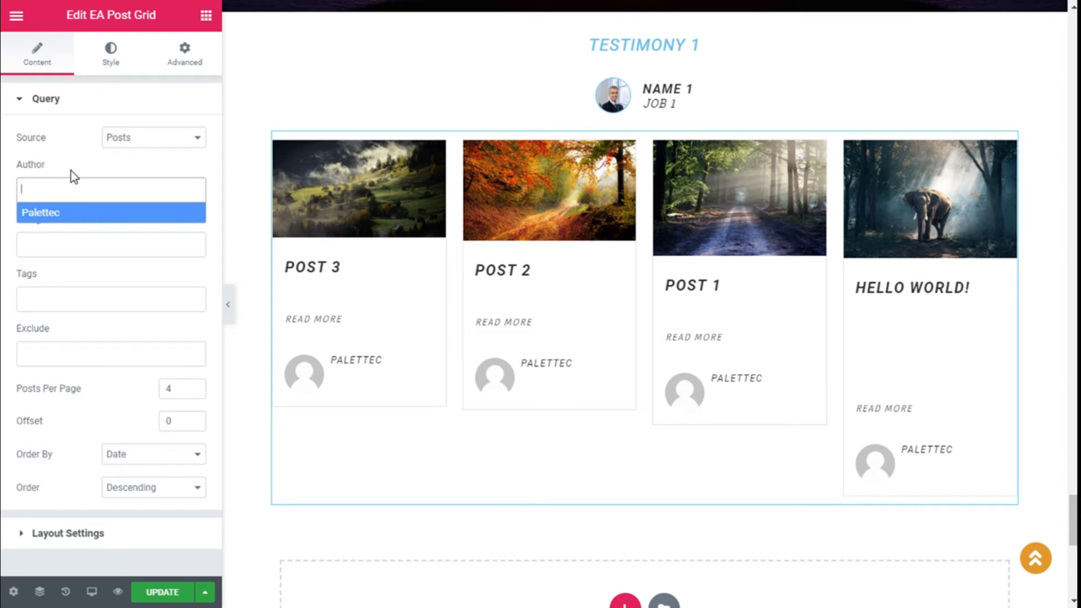
Try limiting the post grid to the Uncategorized category and check which tags can be chosen
click(53, 247)
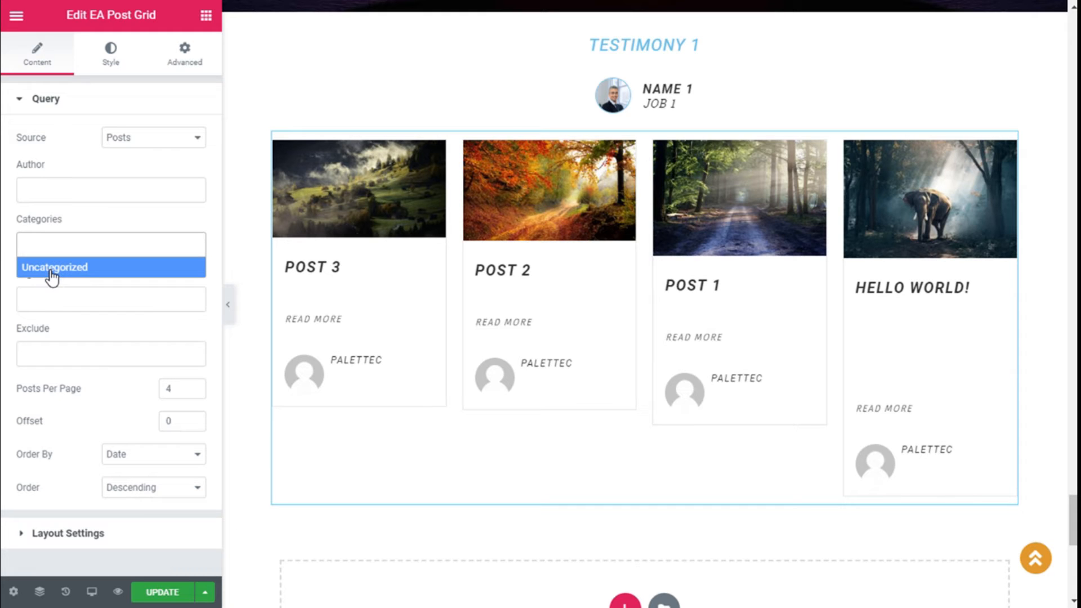
click(44, 269)
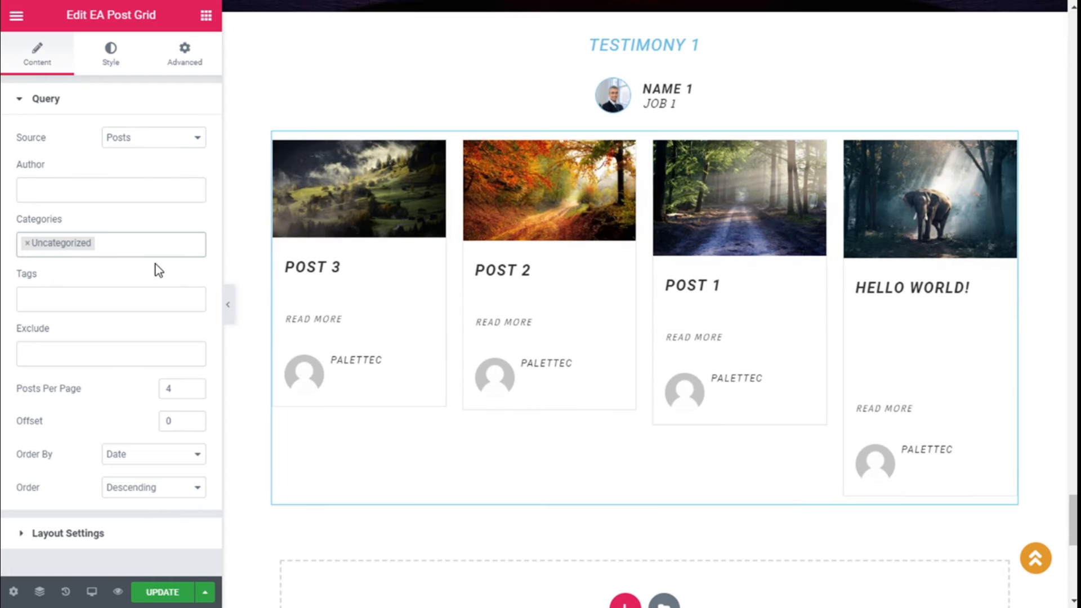
click(73, 297)
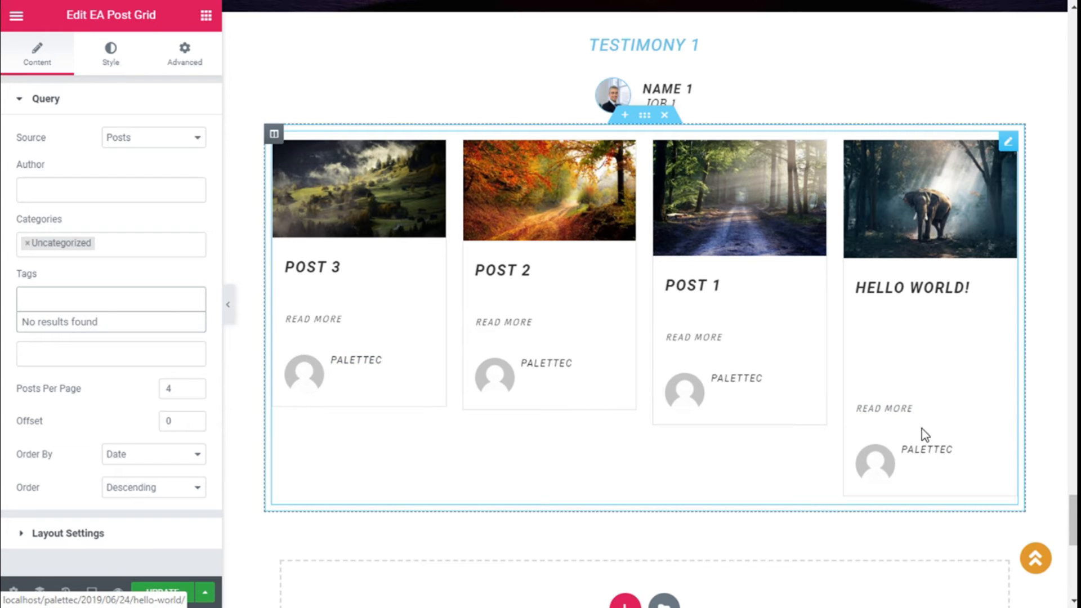
click(67, 278)
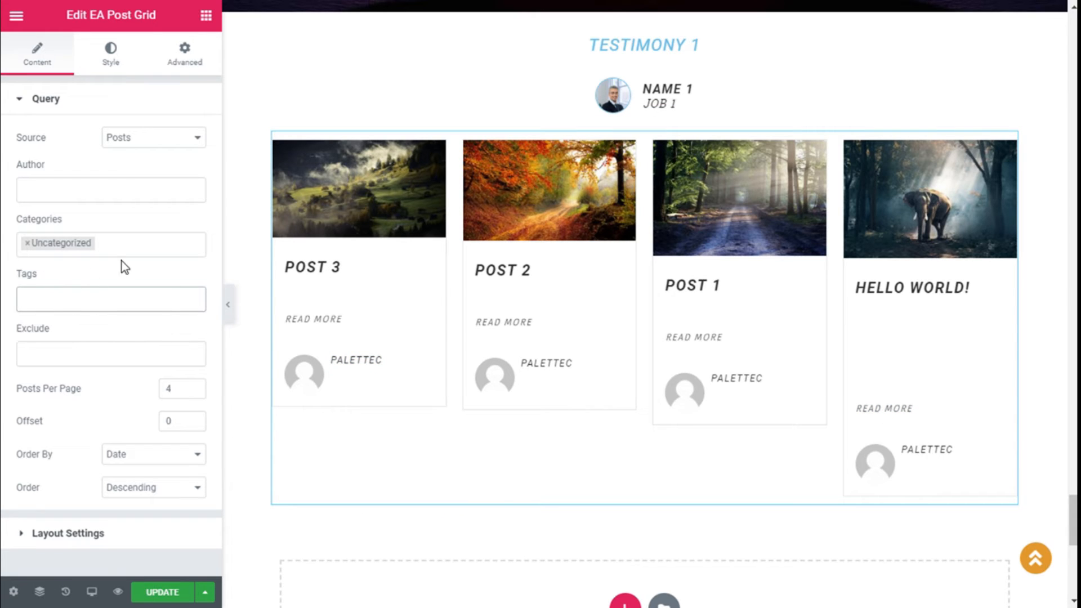
Check which posts and pages can be excluded, and remove the Uncategorized category from the post grid's query
click(85, 346)
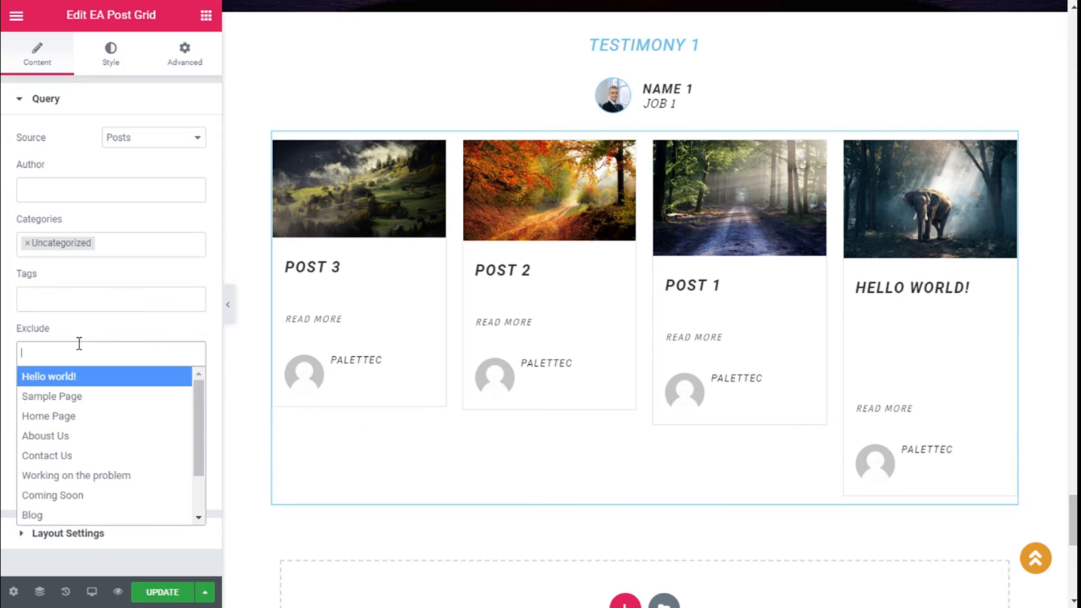
scroll(99, 490, down, 1)
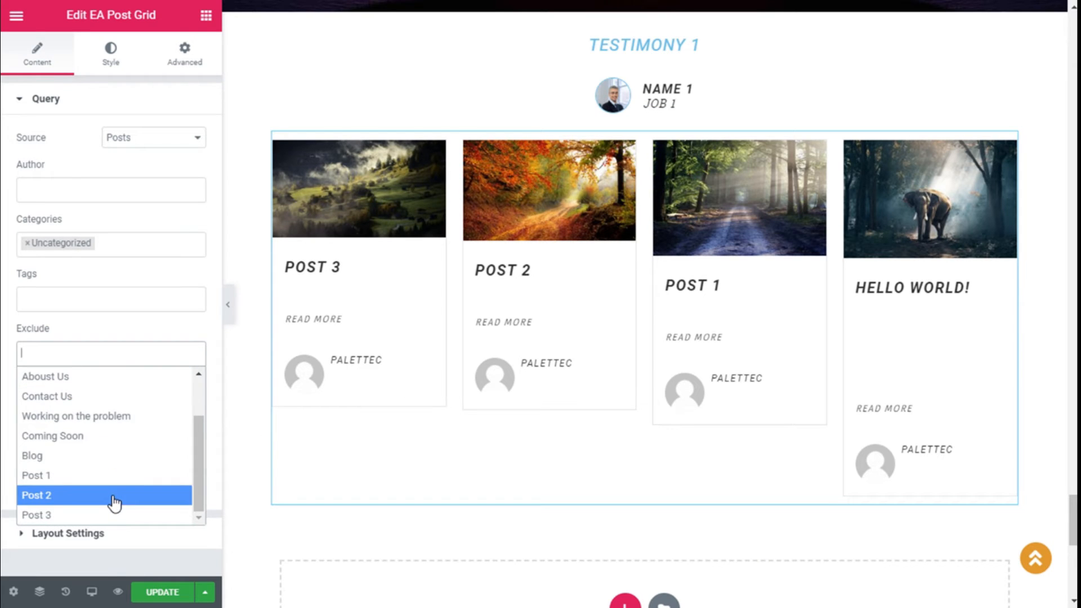
scroll(115, 502, up, 1)
click(136, 326)
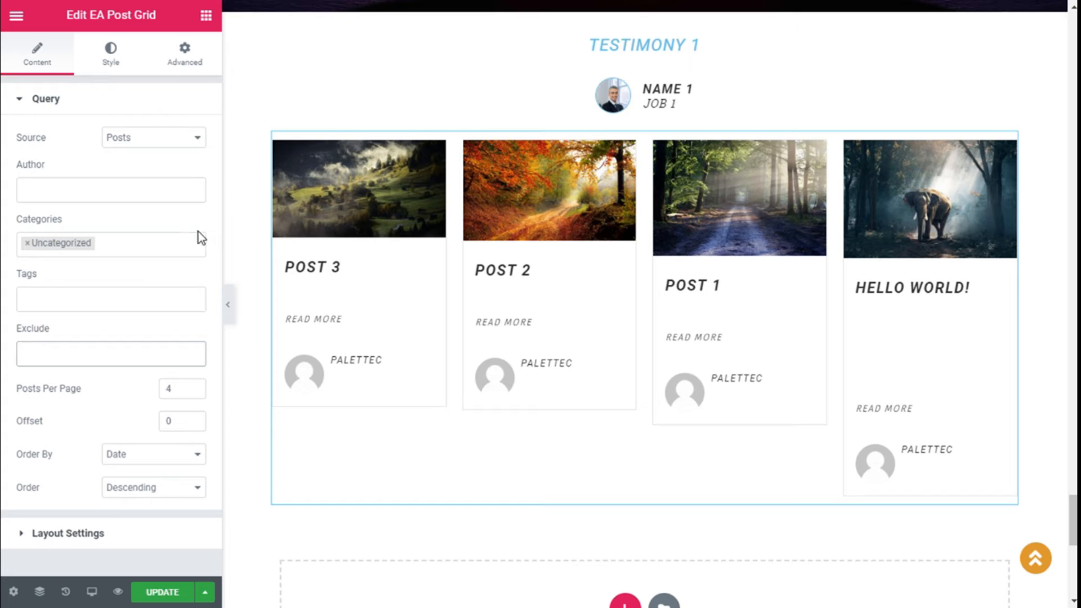
click(27, 244)
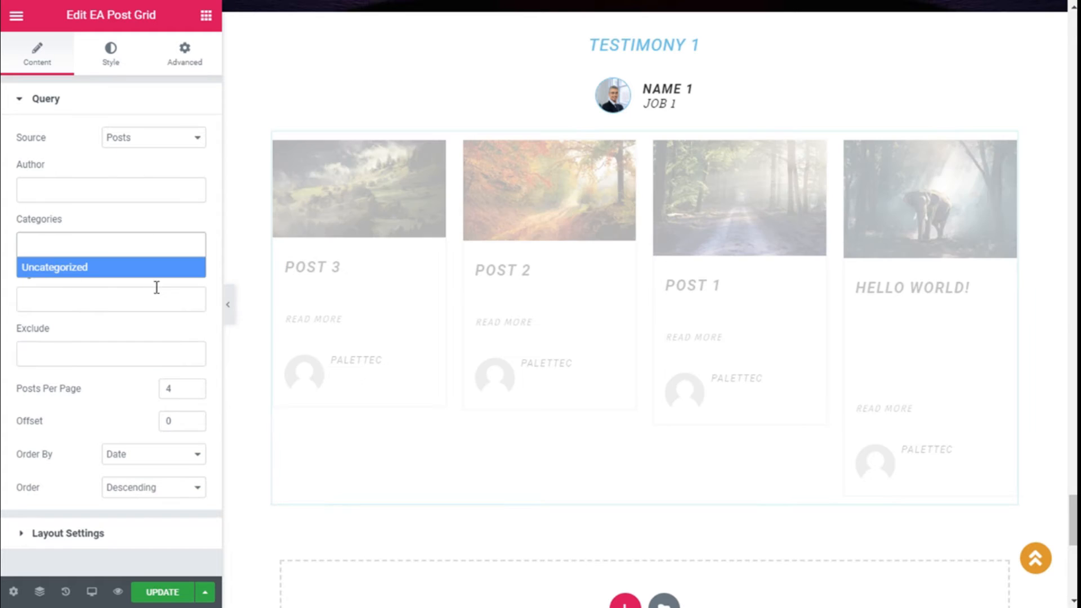
Set the post grid's number of posts per page to 3
click(181, 389)
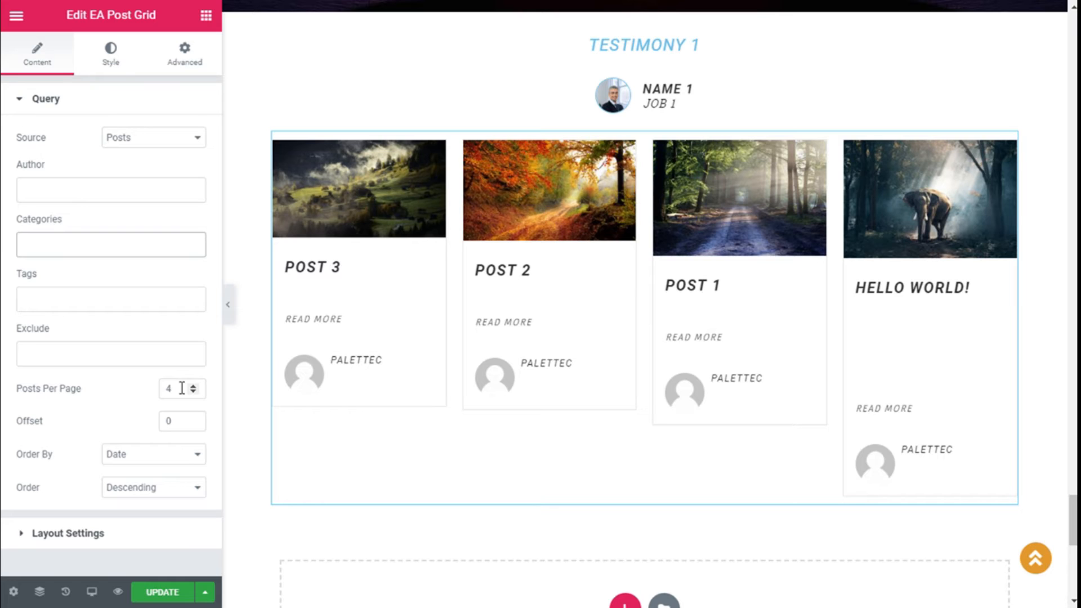
click(181, 389)
key(BackSpace)
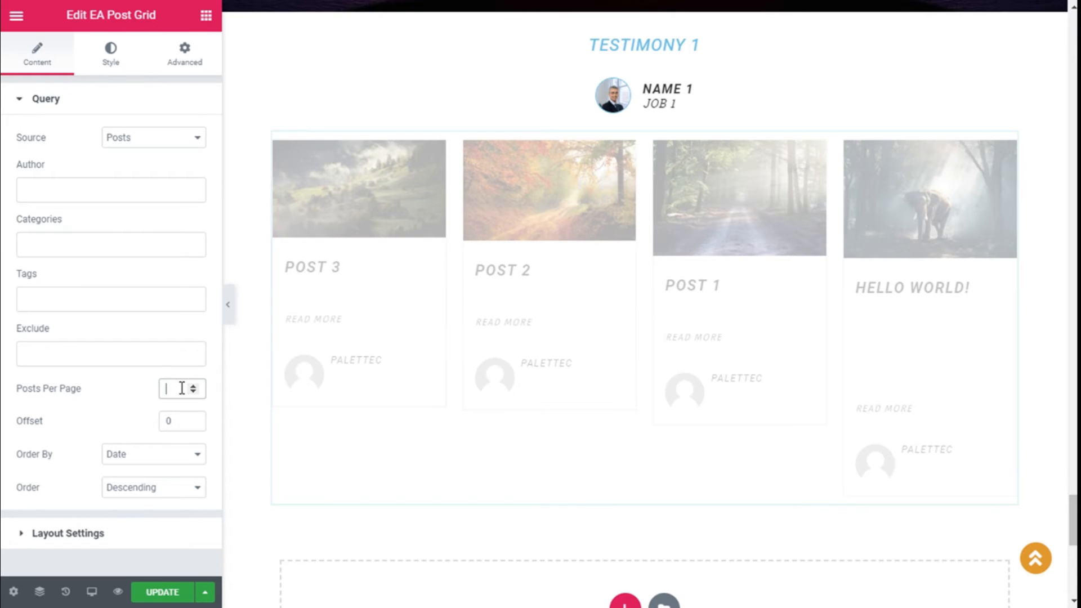
text(3)
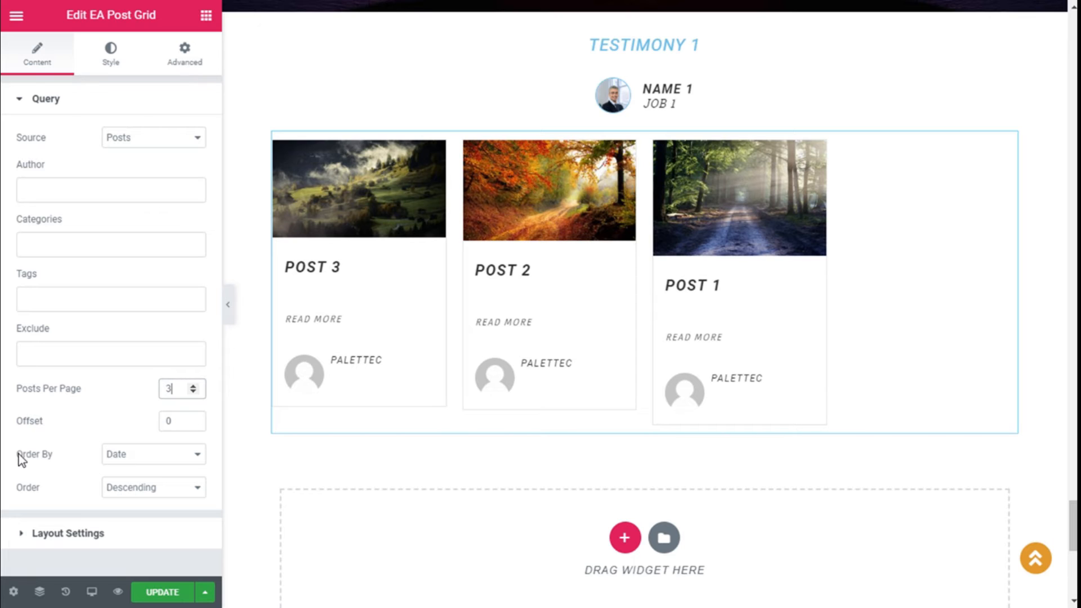
Check the sorting criteria and the ascending or descending order options of the post grid
click(114, 459)
click(97, 467)
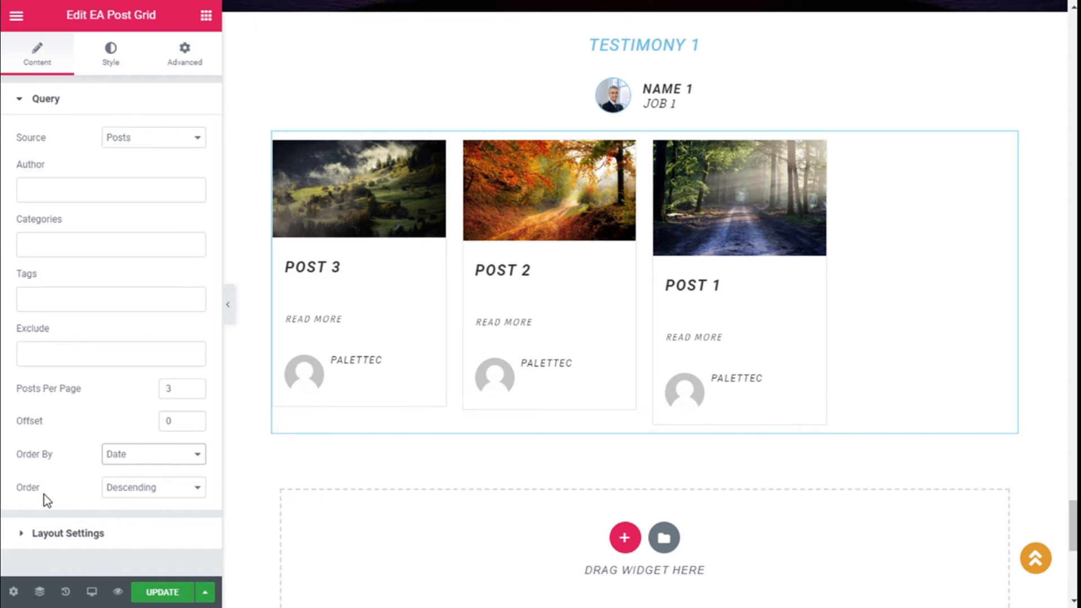
click(130, 488)
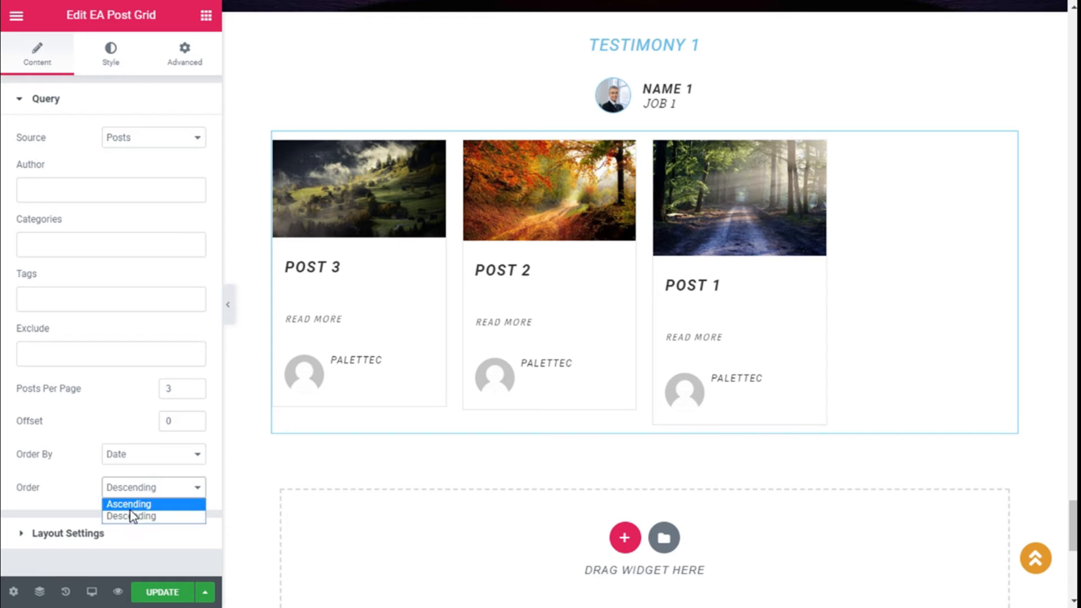
click(68, 488)
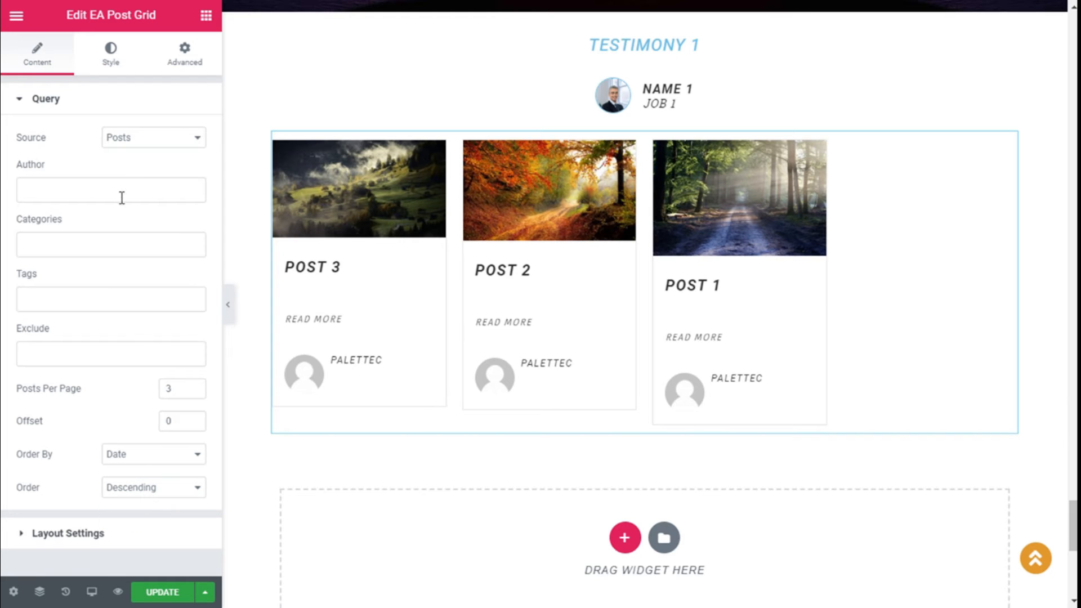
Set the number of columns to Three Columns in the post grid's layout settings
click(56, 106)
click(55, 139)
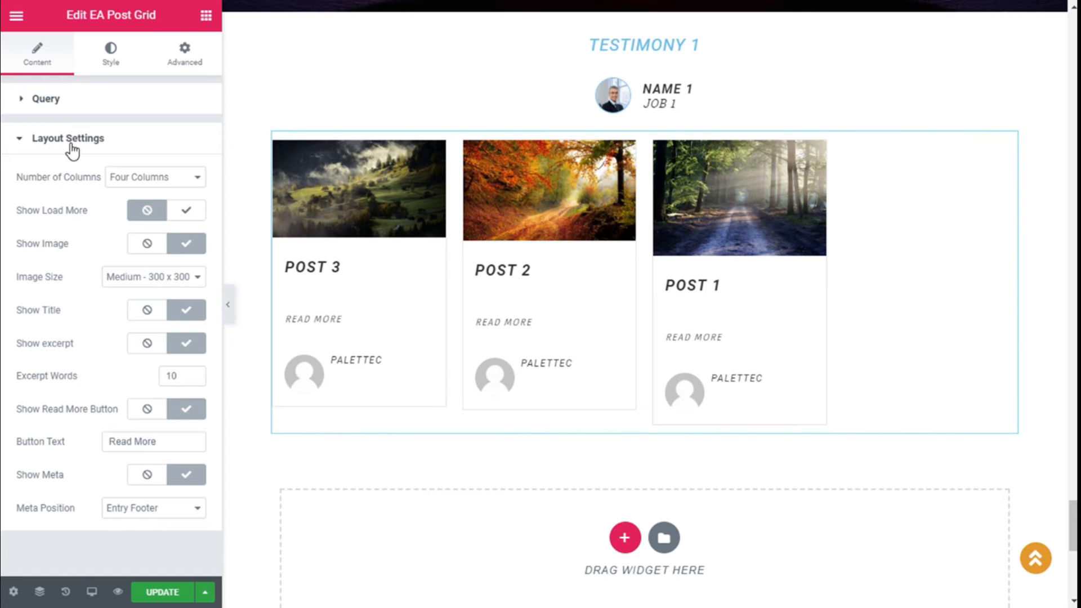
click(129, 180)
click(131, 219)
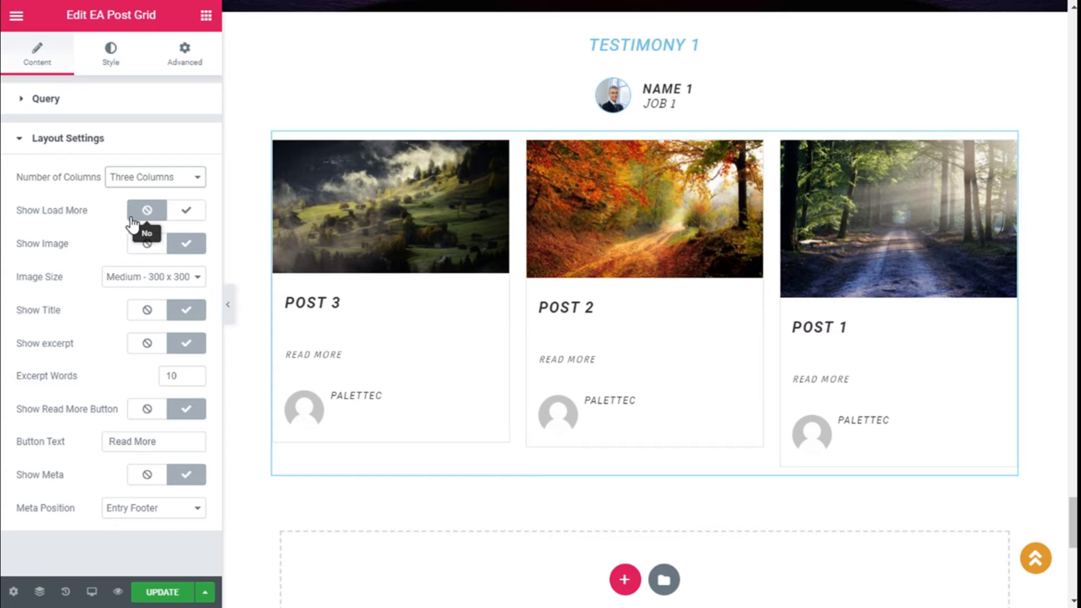
Enable the Load More button for the post grid and test it on the page
click(182, 215)
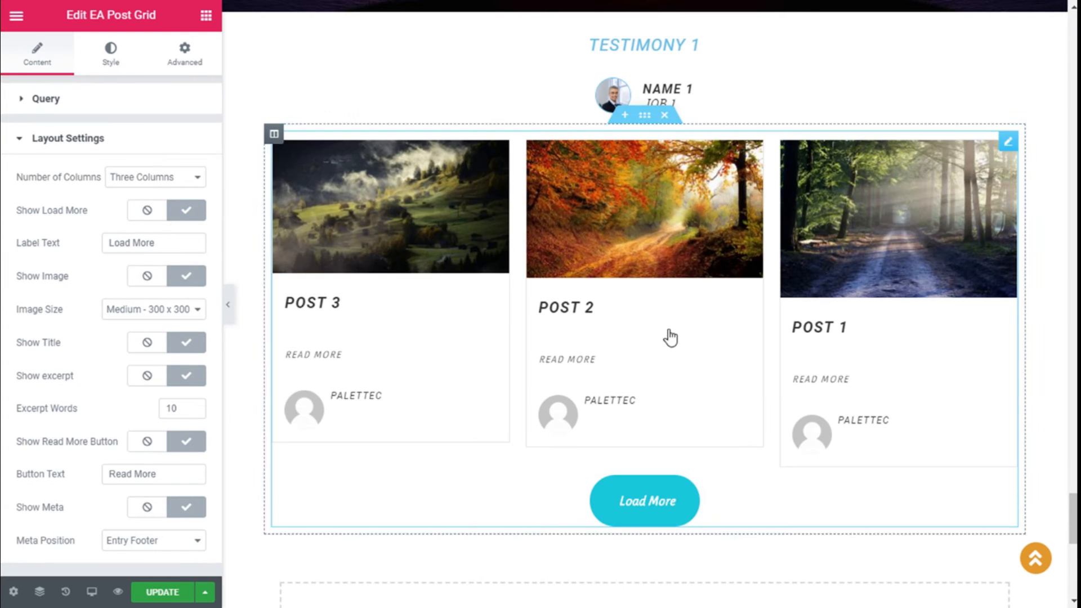
scroll(677, 490, down, 1)
click(662, 439)
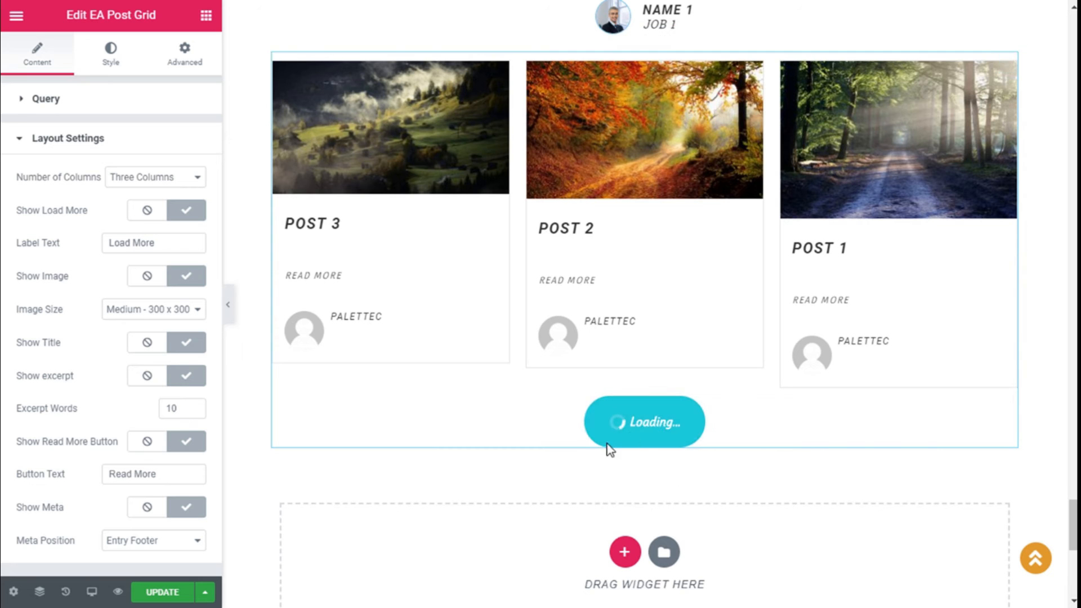
Turn off the images in the post grid and turn them back on to preview the difference
scroll(694, 381, down, 2)
scroll(762, 237, up, 3)
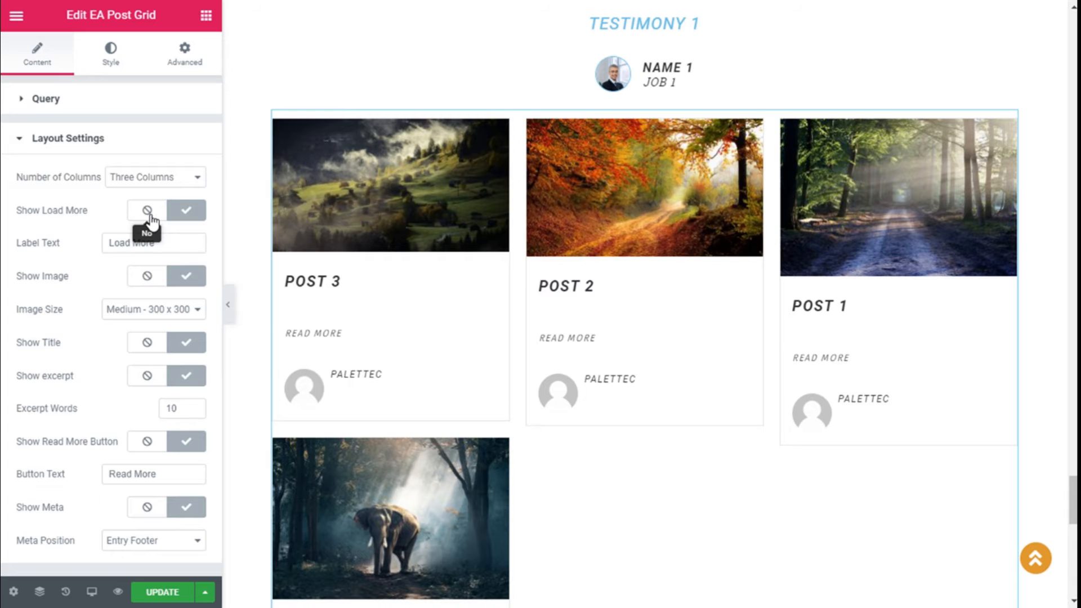
click(178, 279)
click(180, 280)
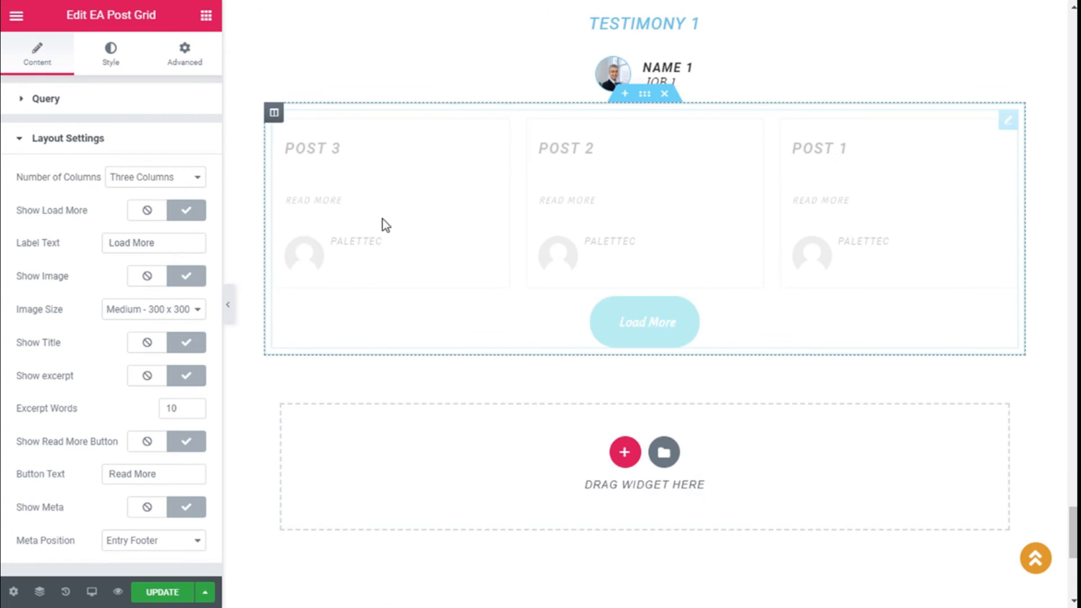
scroll(623, 205, down, 3)
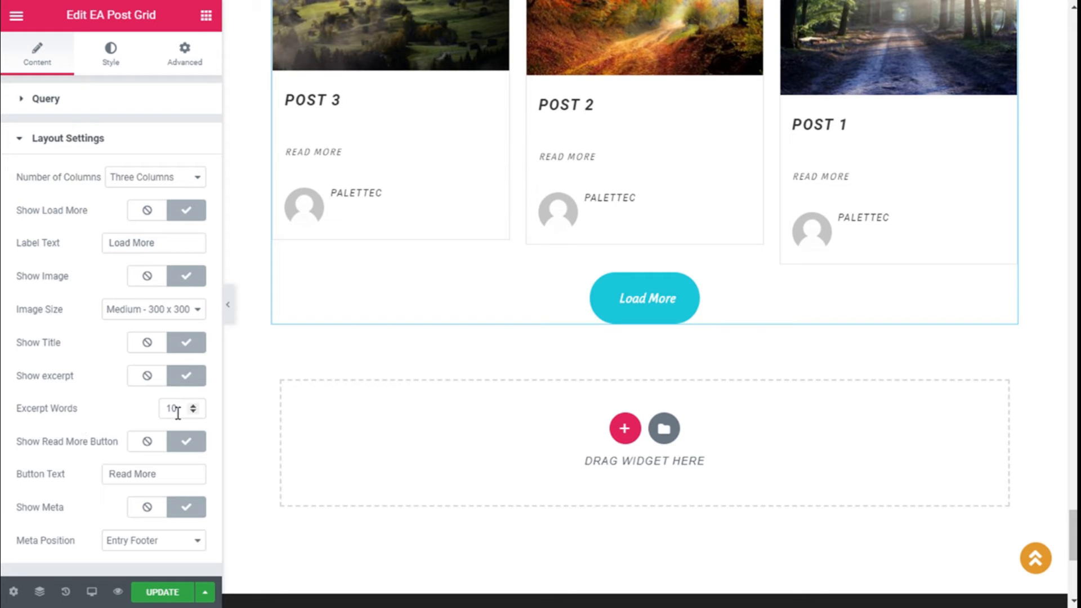
Hide and restore the Read More button and the post meta, and check the meta position options
click(154, 447)
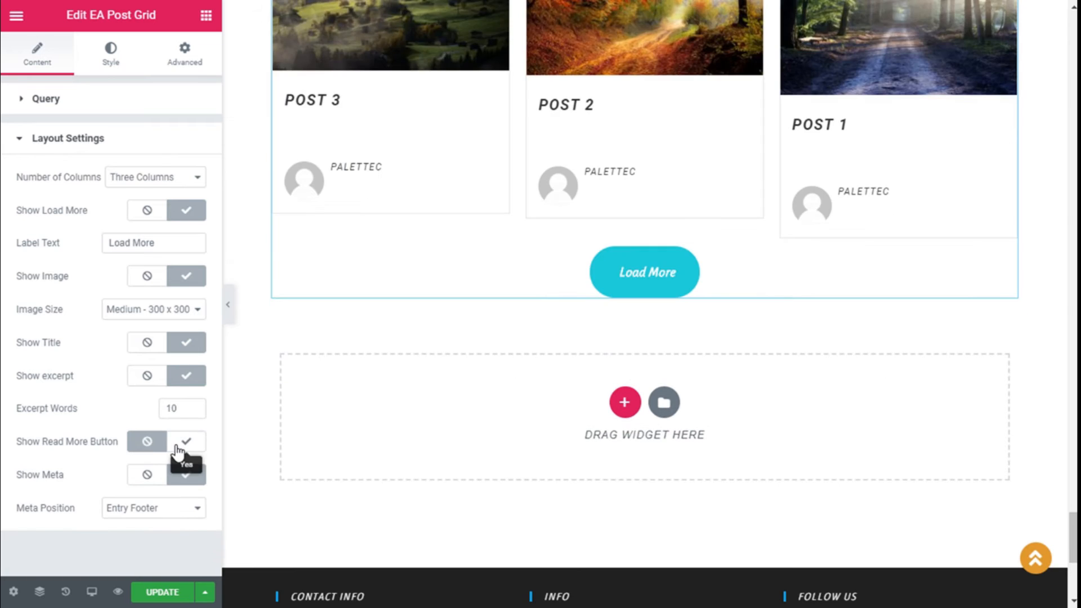
click(179, 447)
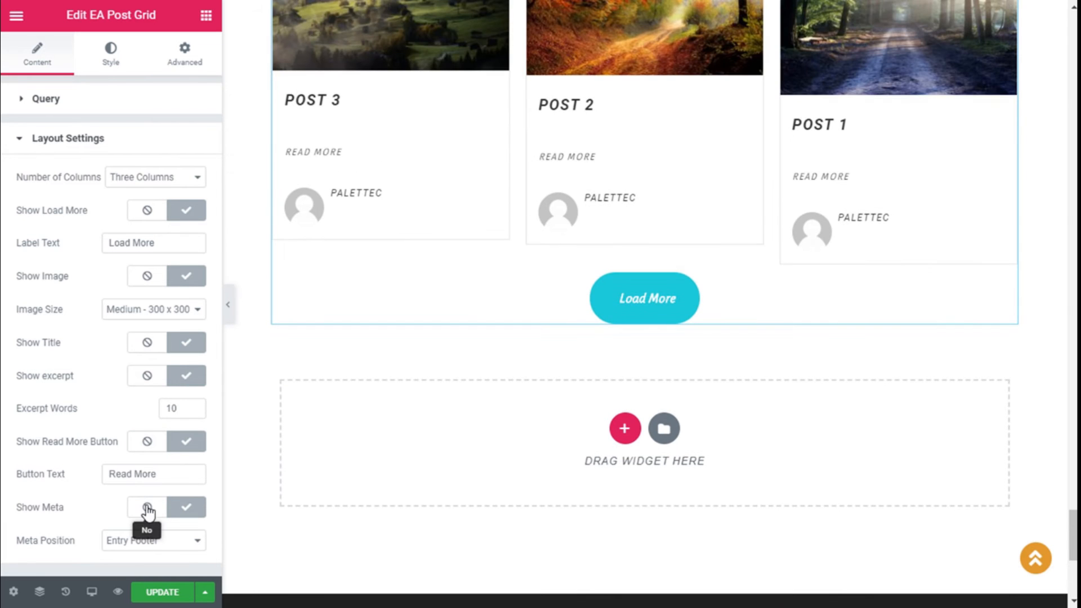
click(137, 509)
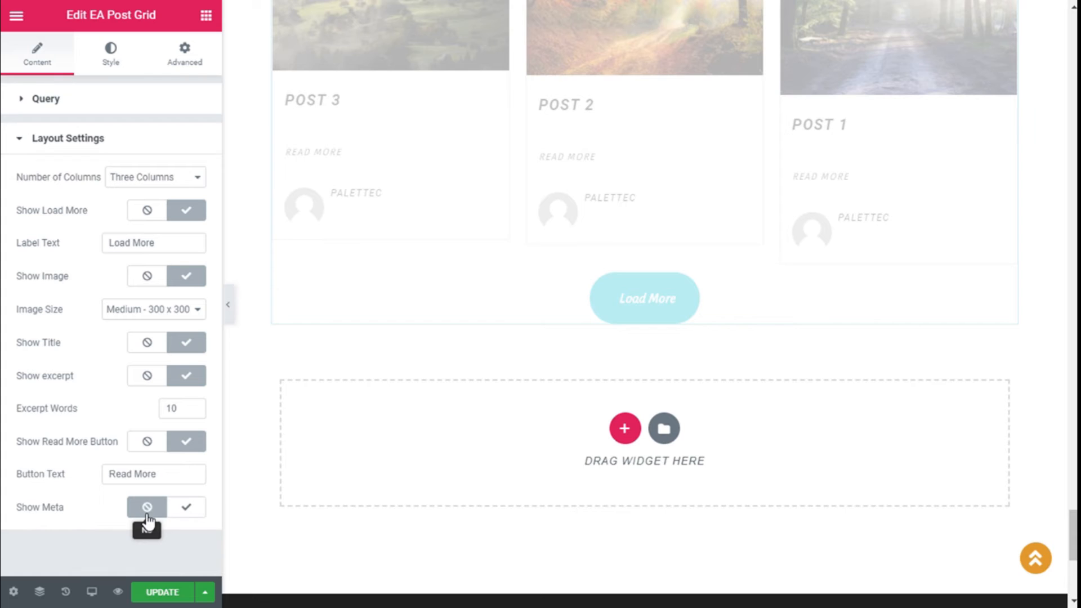
click(184, 508)
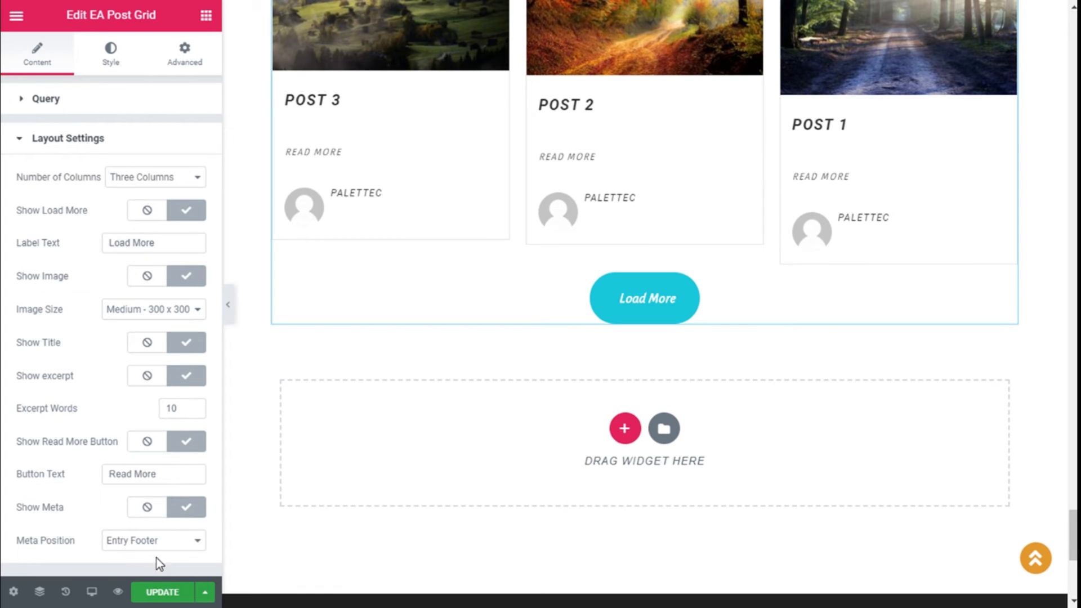
click(165, 543)
scroll(338, 332, up, 4)
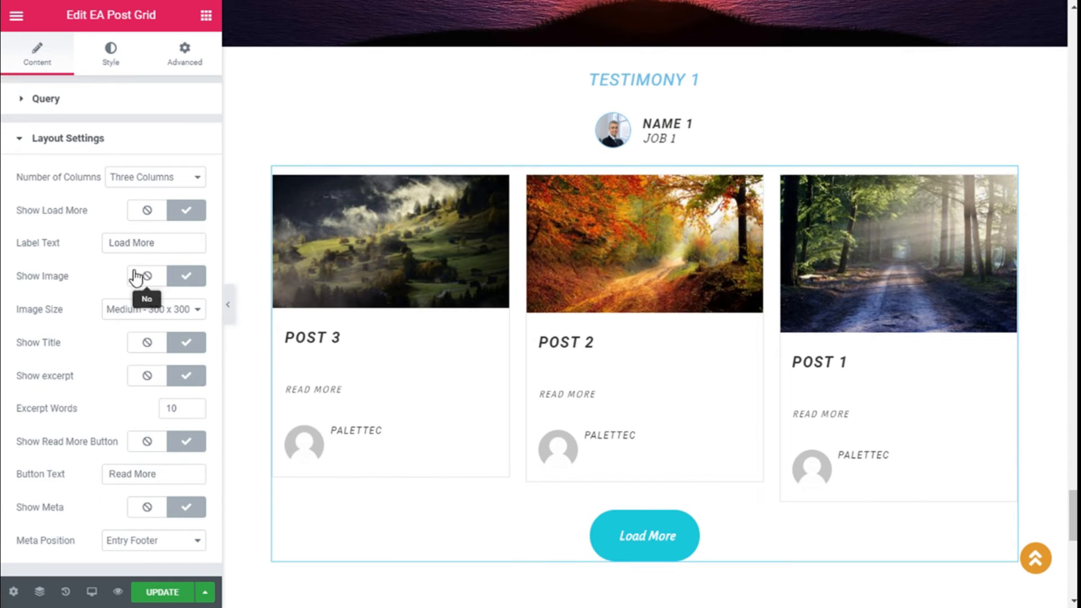
Set the post background color to green (#61ce70) in the post grid style and check the border type options
click(127, 66)
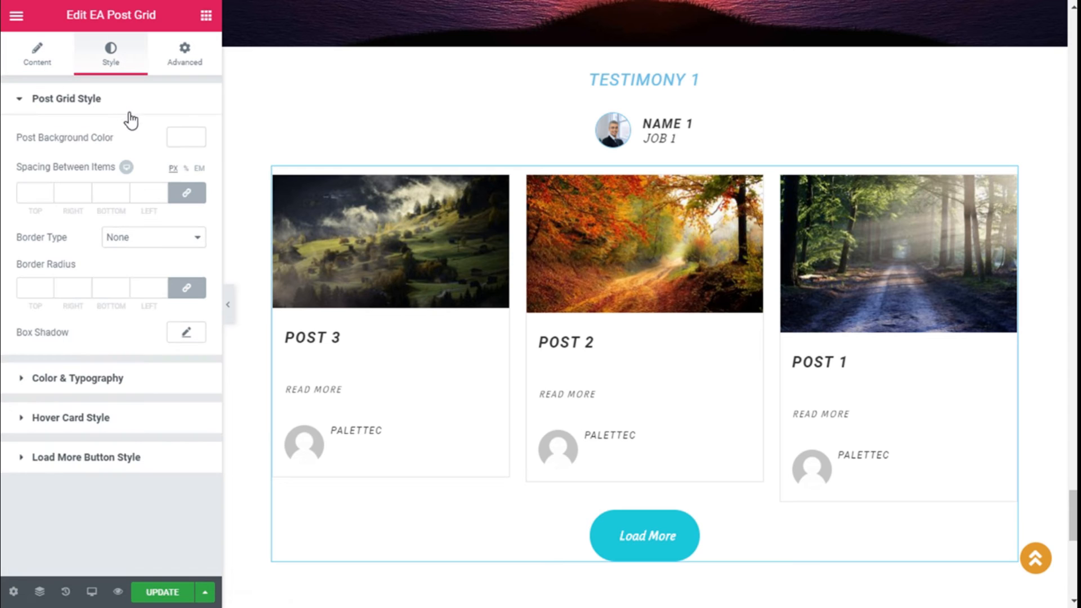
click(185, 136)
click(219, 155)
click(180, 136)
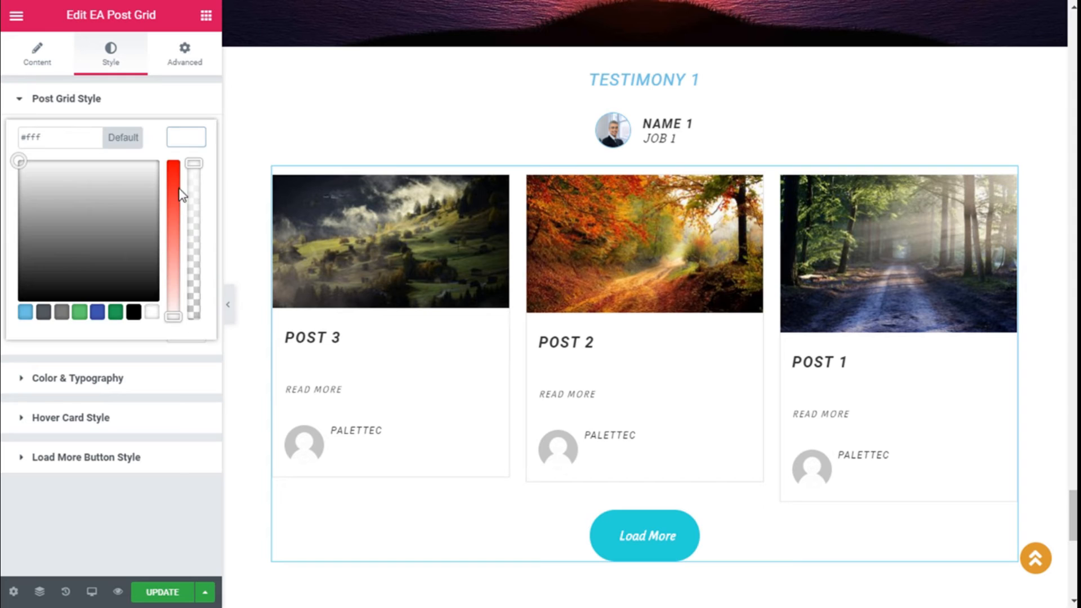
click(79, 312)
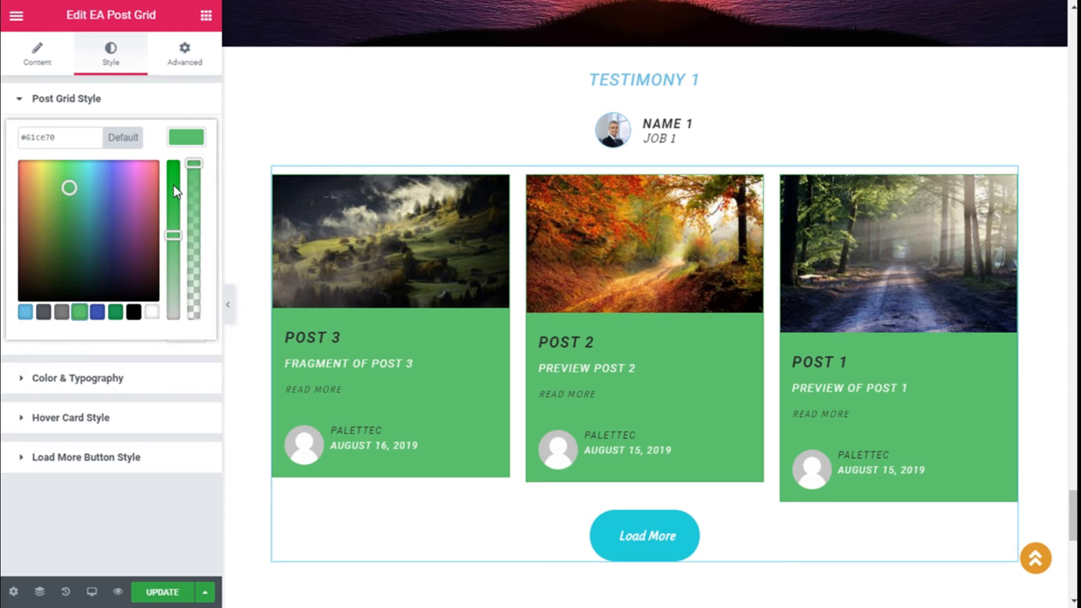
click(187, 140)
scroll(400, 173, down, 2)
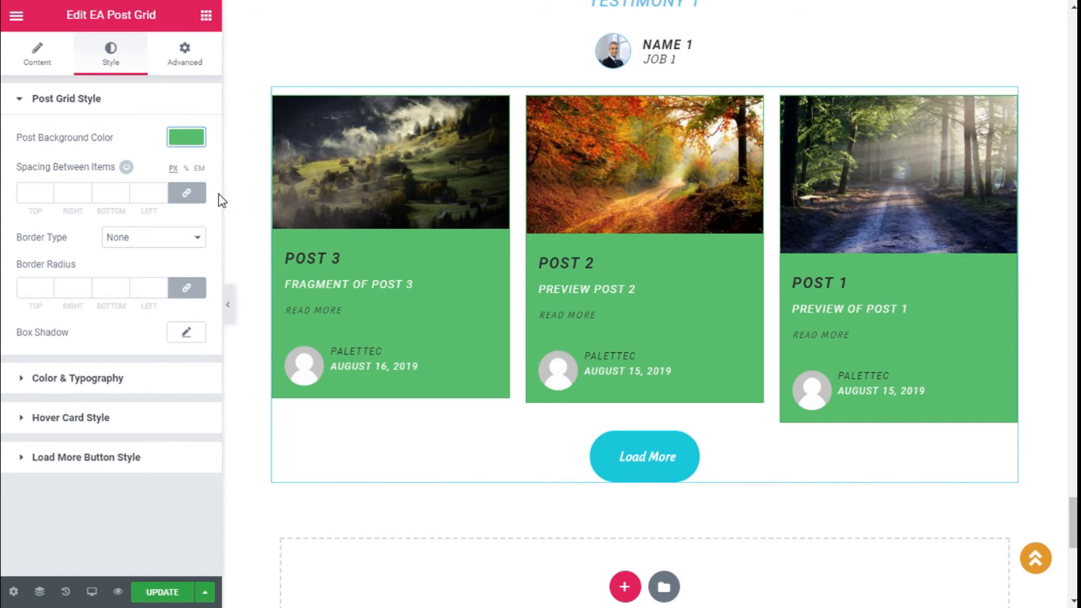
click(135, 243)
click(135, 248)
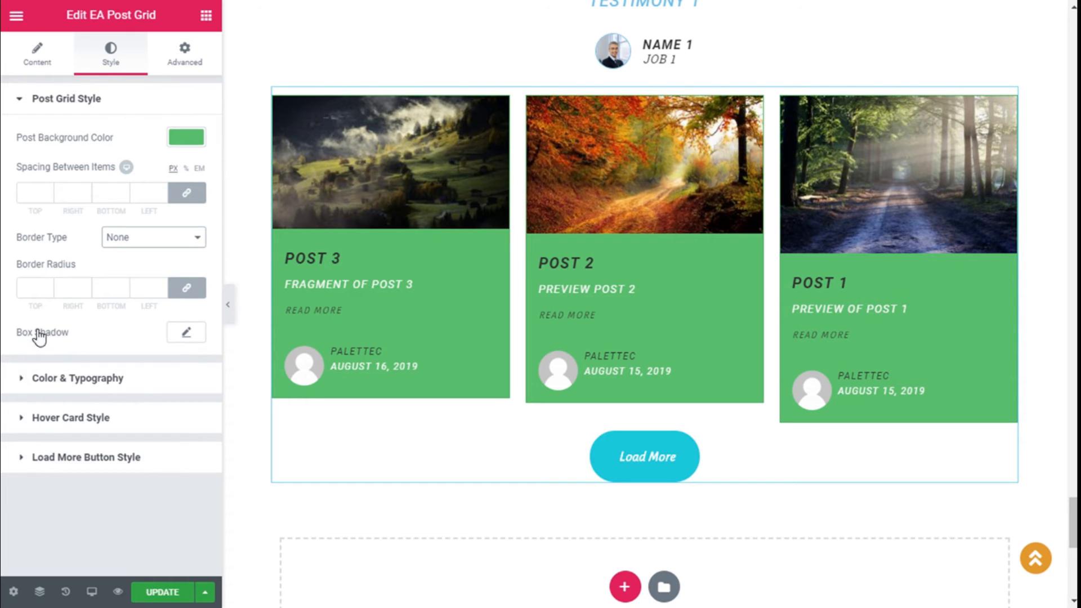
Try centered post titles in the color and typography settings, leaving the title alignment set to left
click(76, 380)
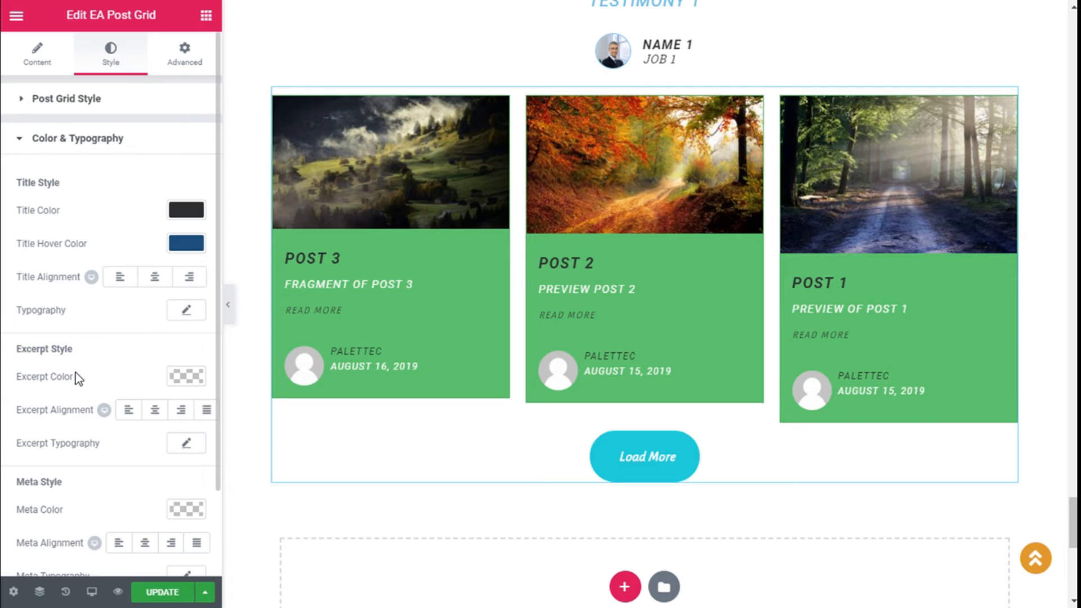
scroll(116, 197, down, 2)
scroll(122, 217, up, 2)
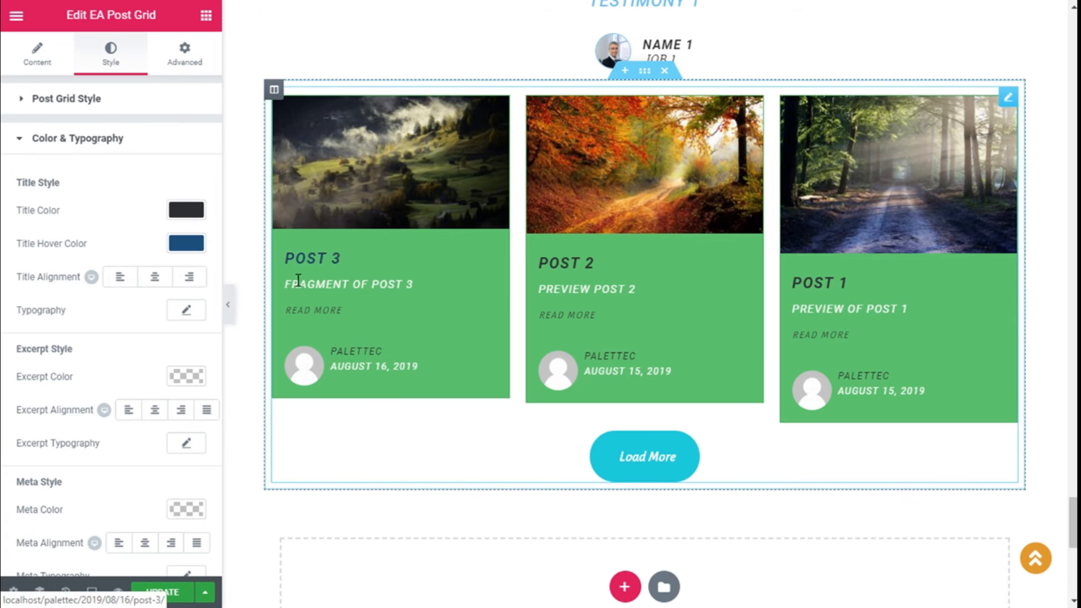
click(121, 278)
click(154, 279)
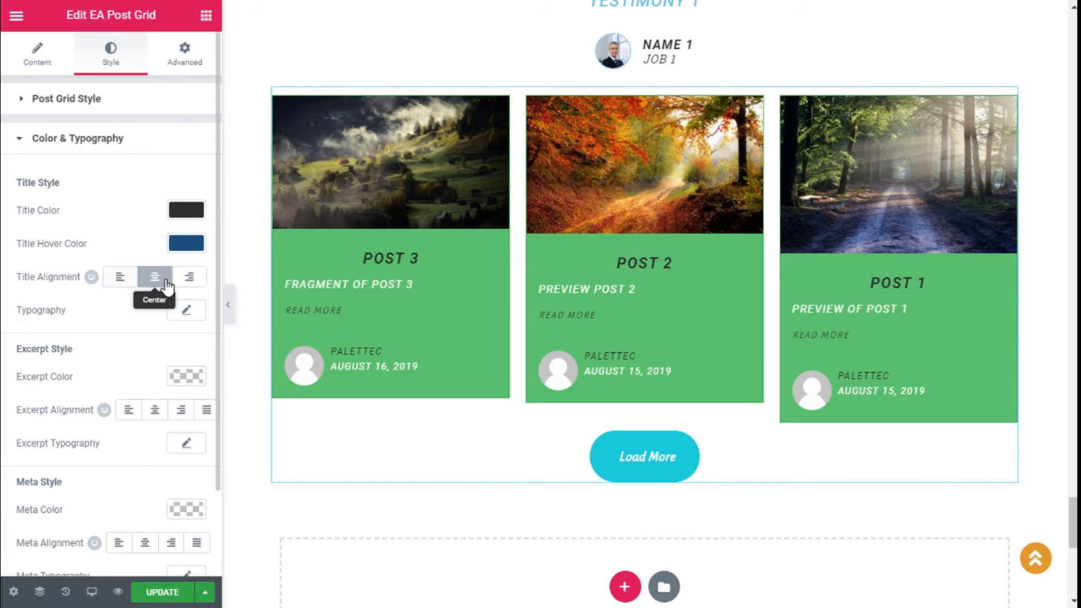
click(120, 277)
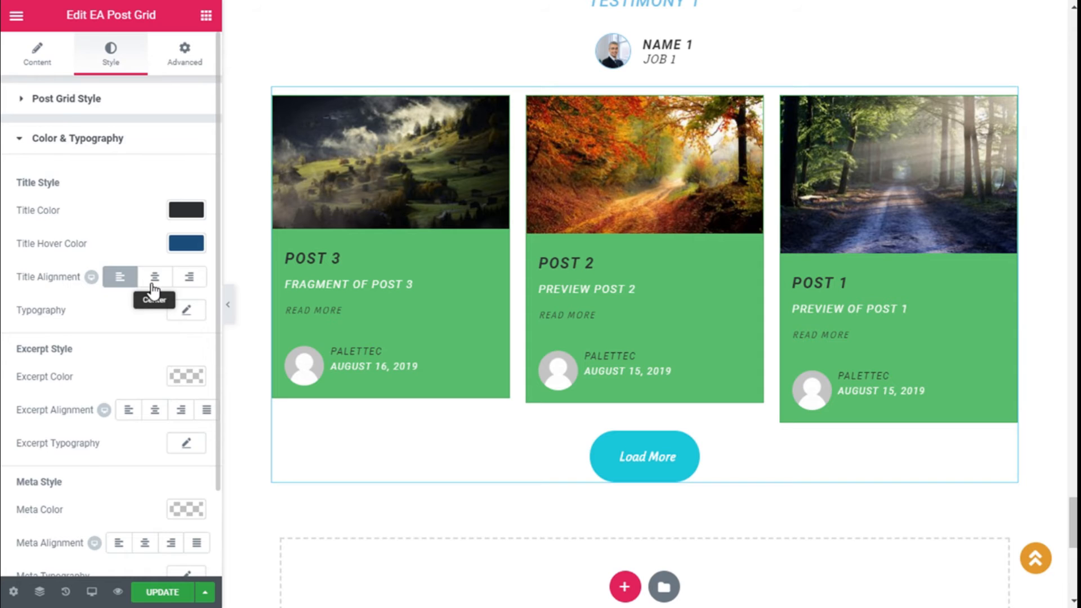
Review the typography options available for the post titles, from font family to letter spacing
scroll(163, 290, down, 2)
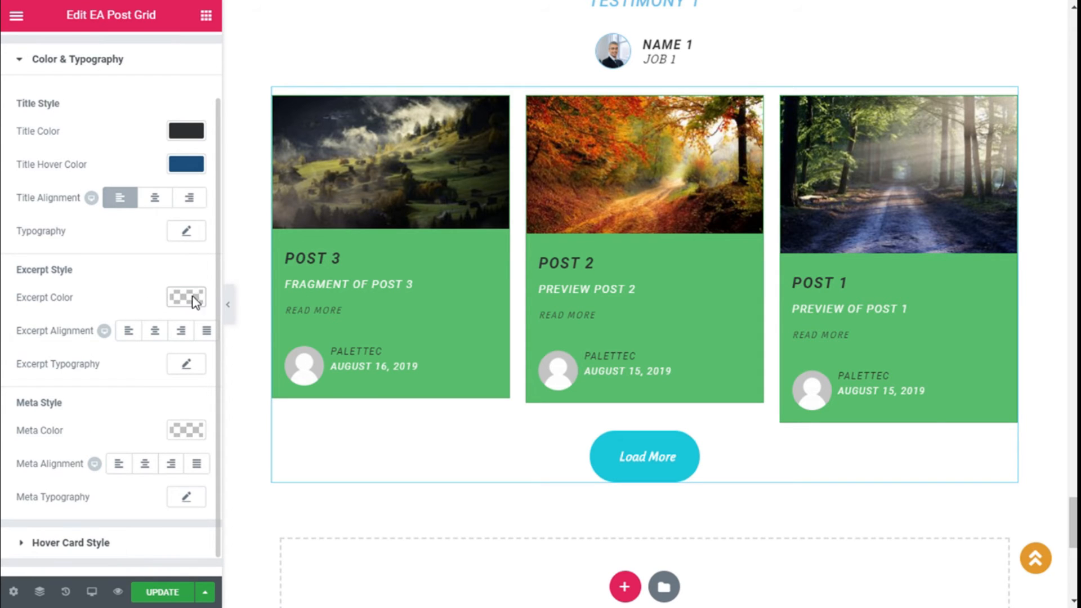
click(185, 232)
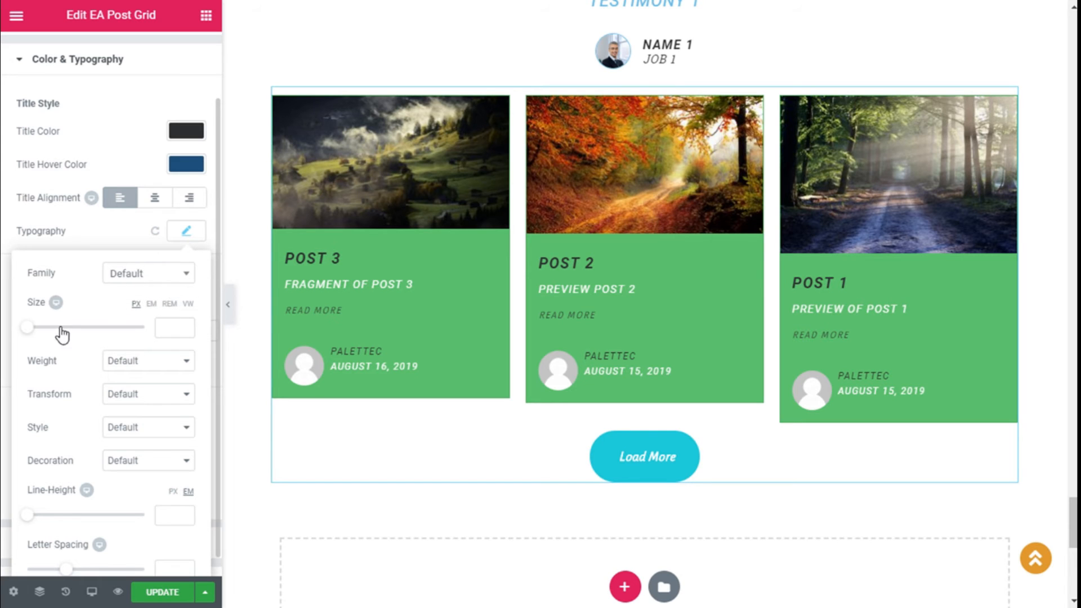
scroll(175, 337, down, 1)
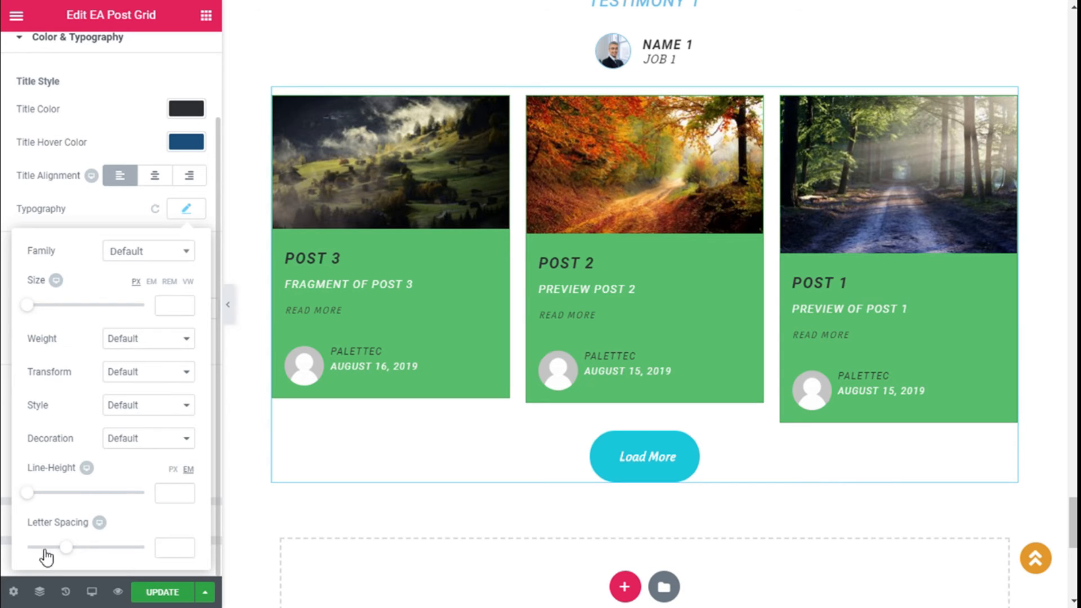
click(187, 212)
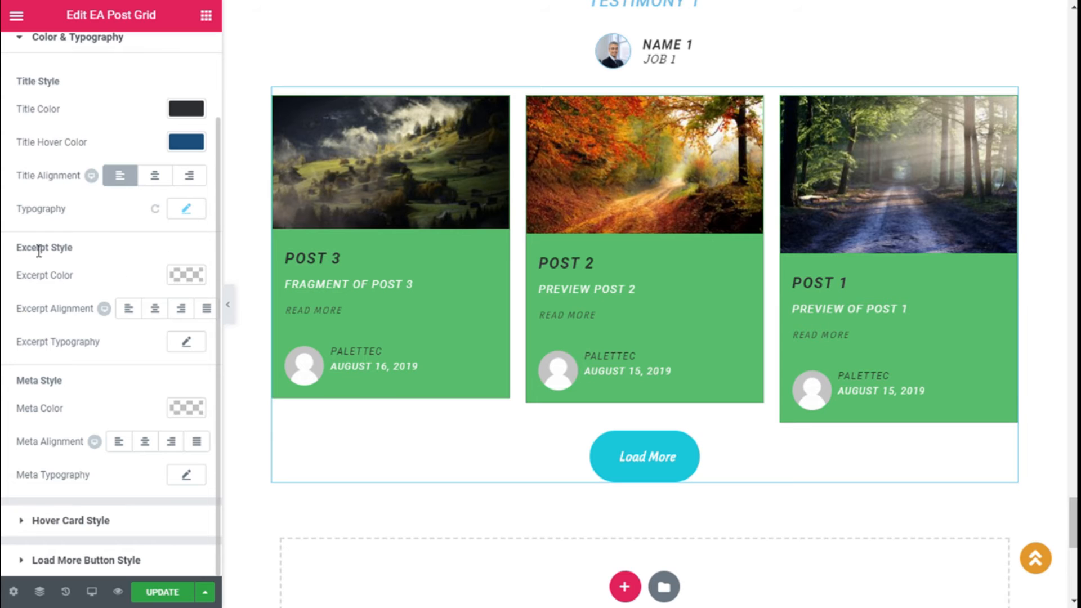
Set the excerpt color to black (#000000) and the excerpt alignment to Justified
click(186, 275)
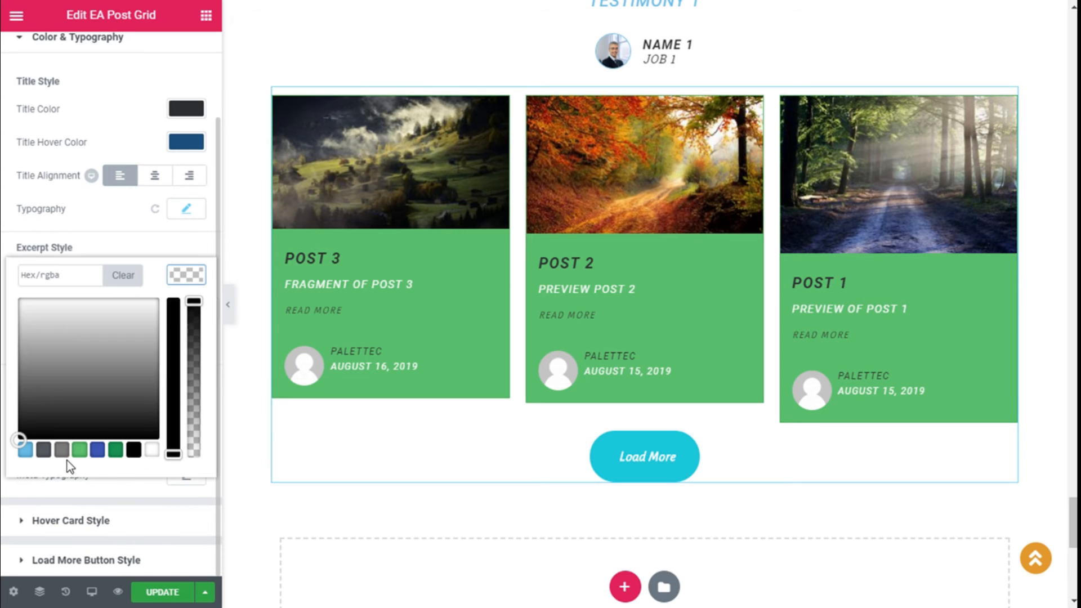
click(133, 455)
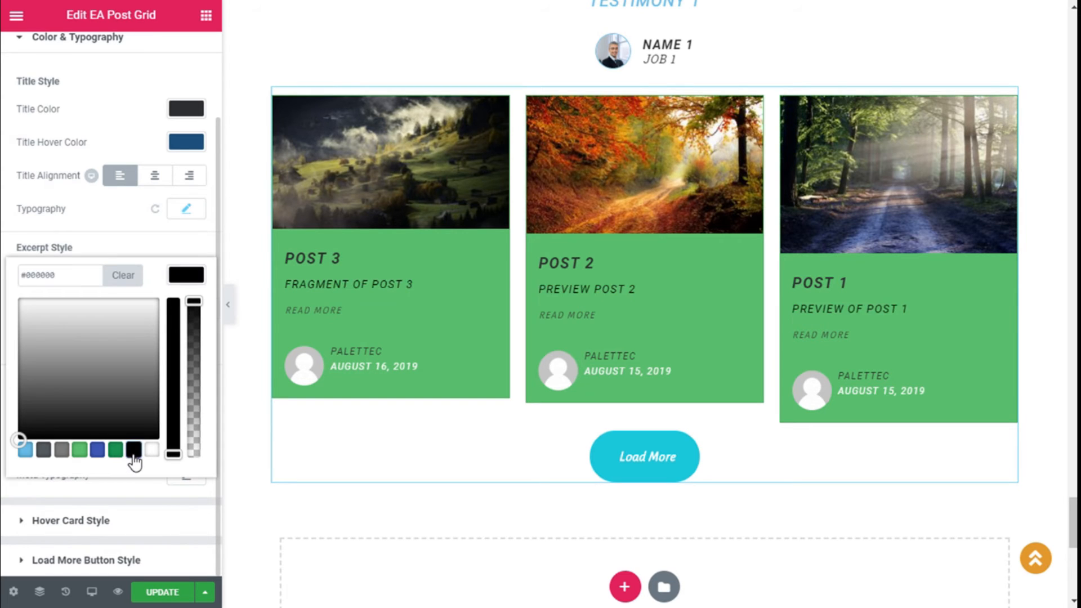
click(186, 281)
click(154, 310)
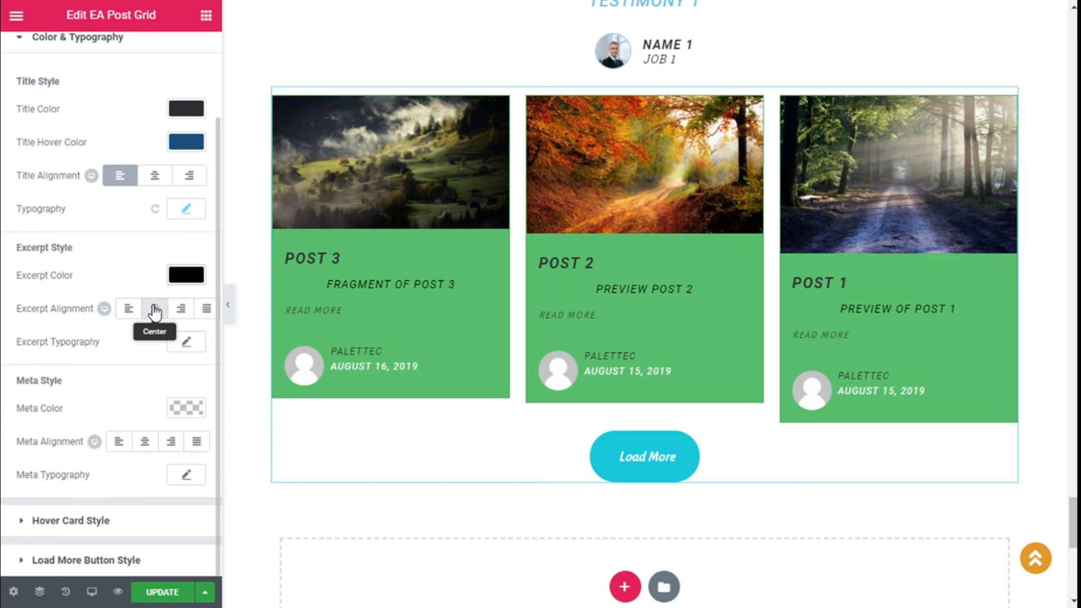
click(141, 310)
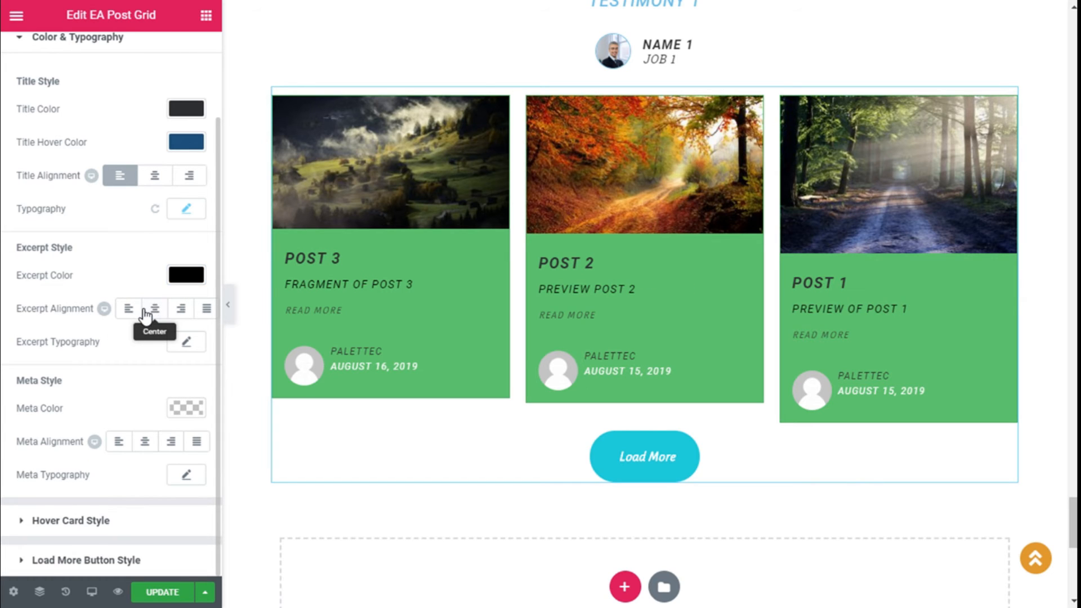
click(206, 309)
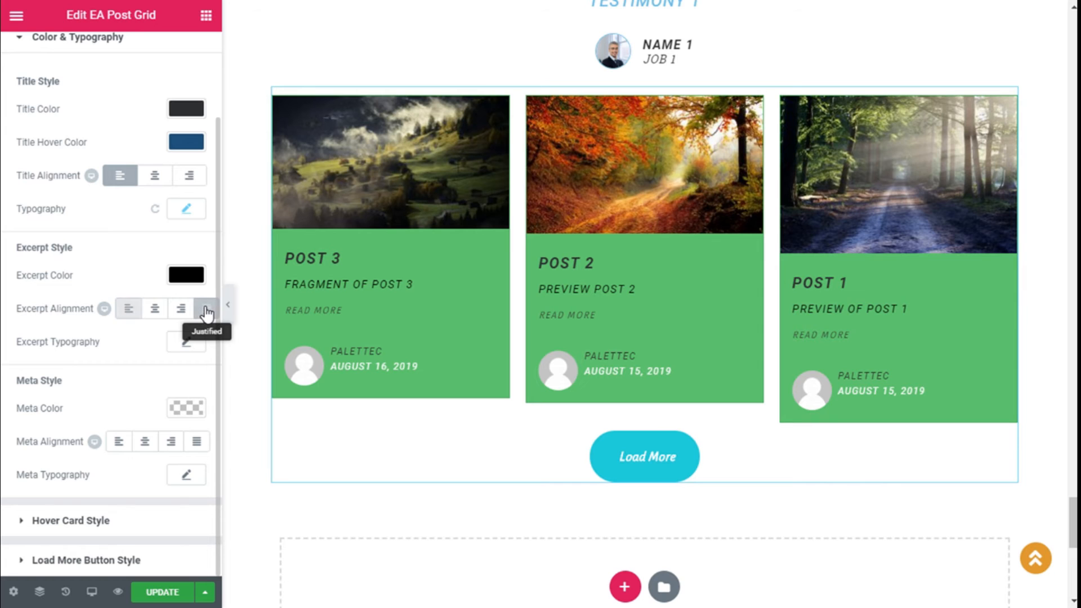
Review the typography options available for the post excerpts without changing them
click(186, 344)
scroll(104, 422, down, 2)
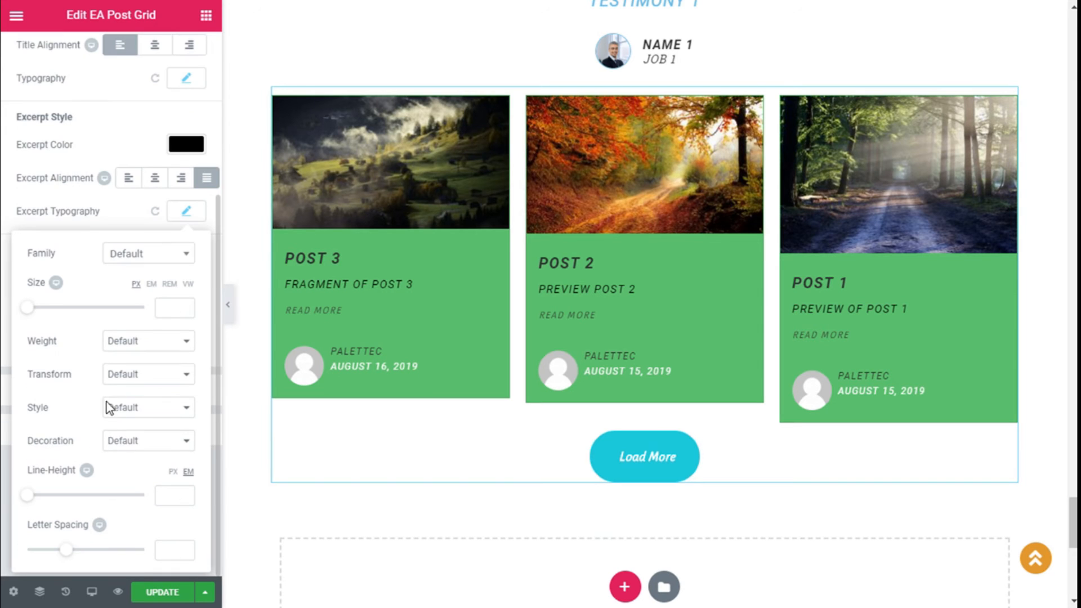
click(191, 217)
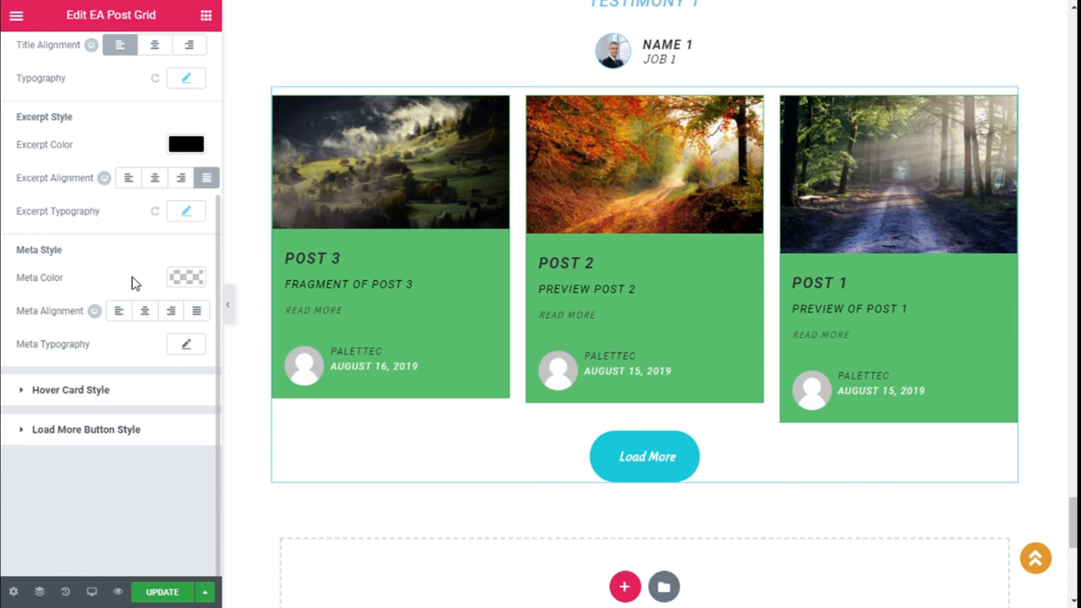
scroll(74, 243, up, 4)
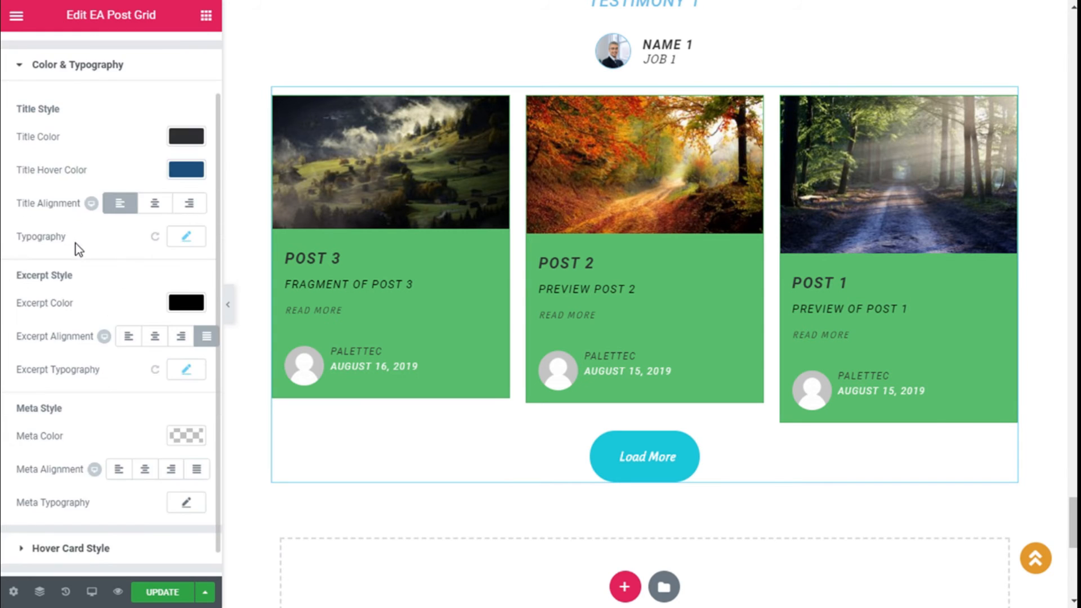
scroll(97, 180, down, 2)
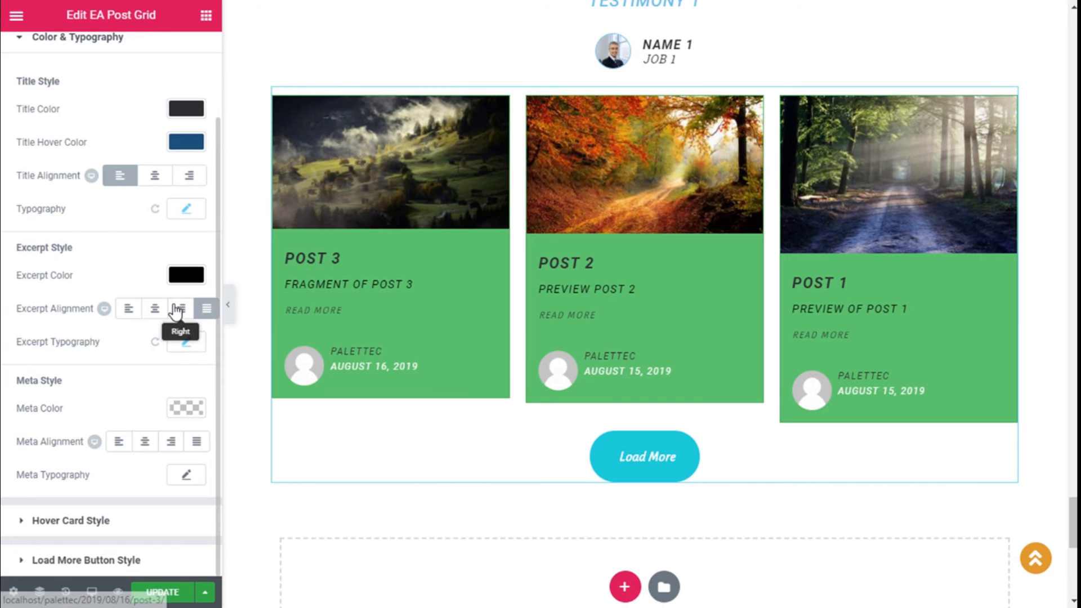
Set the meta color to black (#000000) and center the meta alignment
click(168, 408)
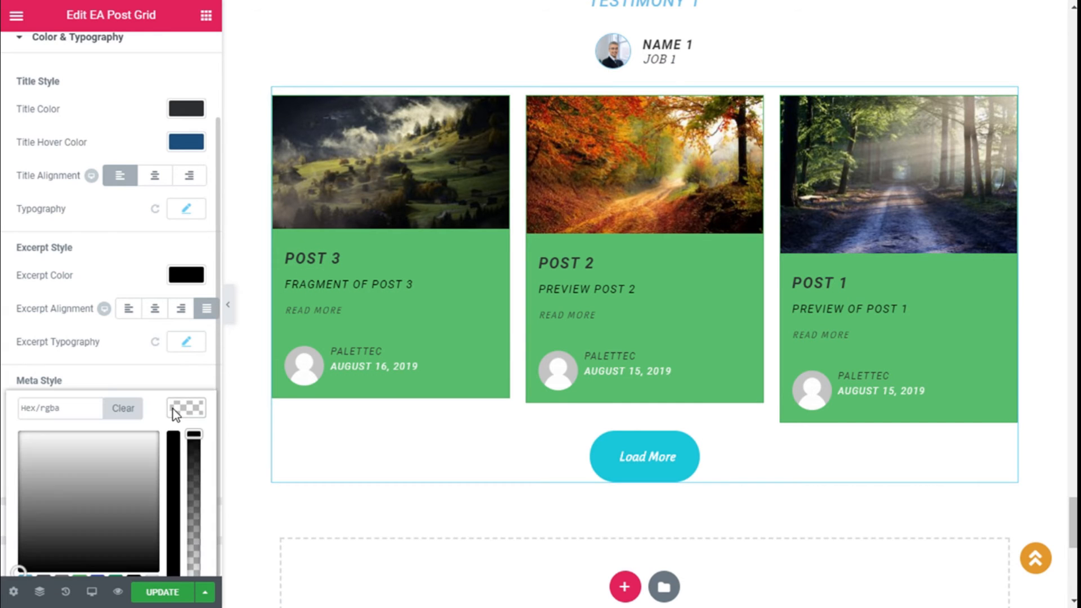
scroll(150, 439, down, 1)
click(134, 549)
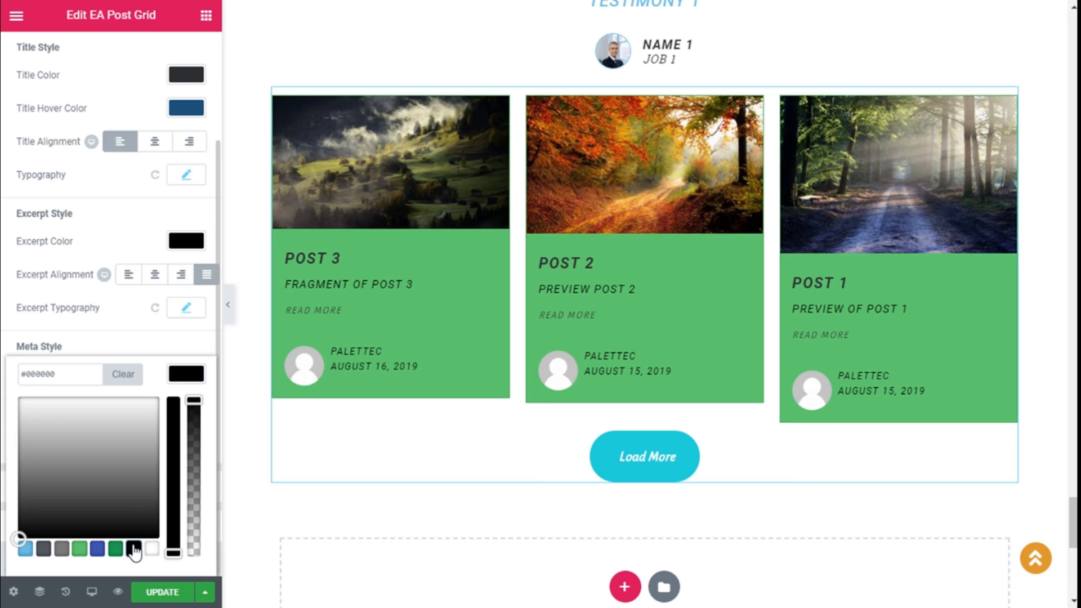
click(199, 372)
click(144, 410)
scroll(141, 416, up, 1)
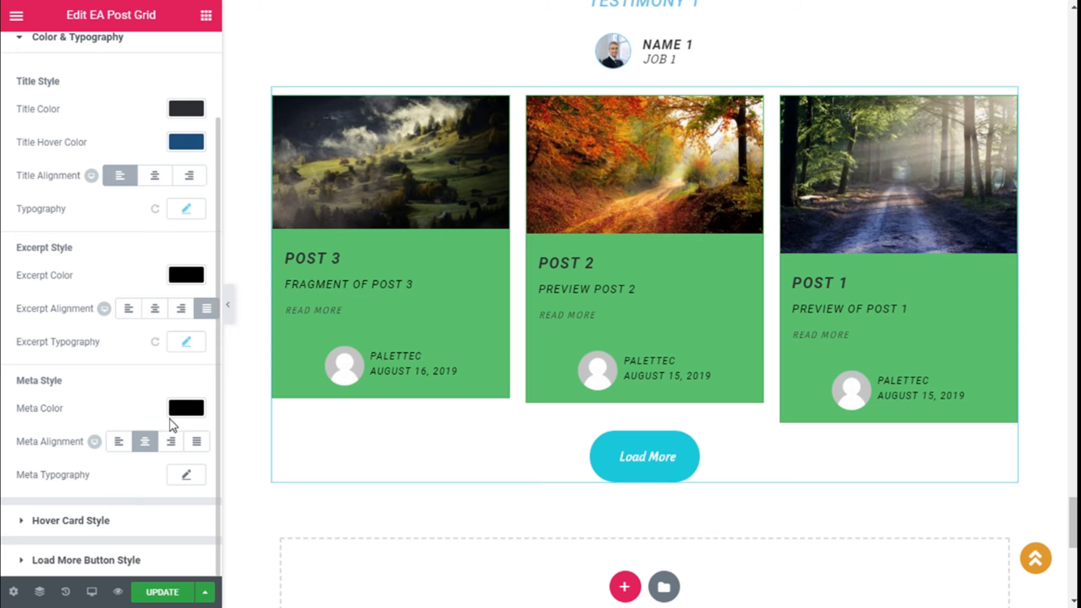
Set the font weight of the post meta typography to 900
click(186, 475)
scroll(192, 399, down, 3)
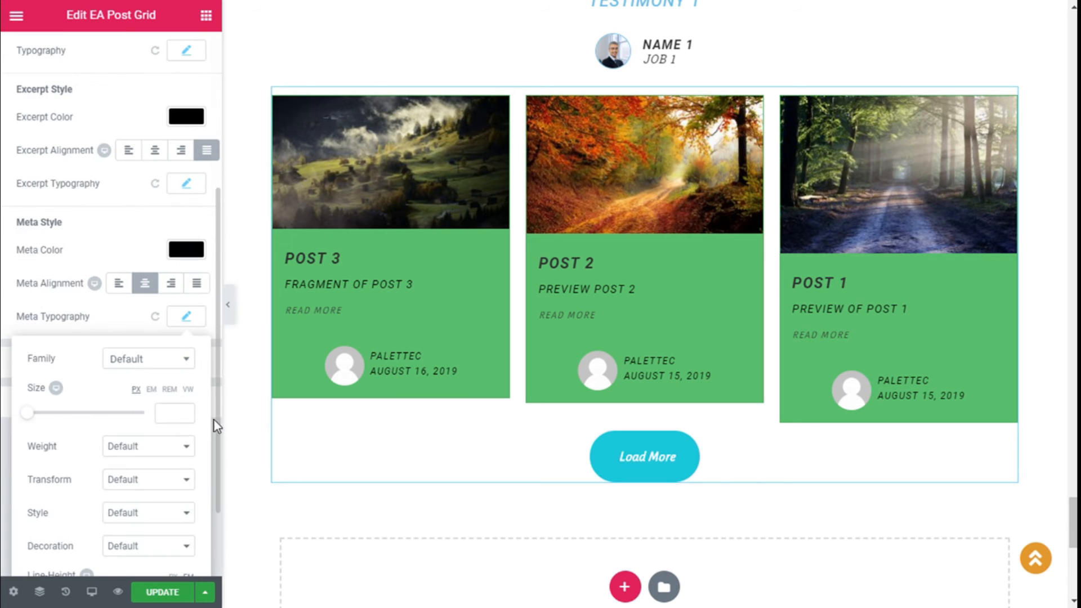
scroll(137, 420, down, 2)
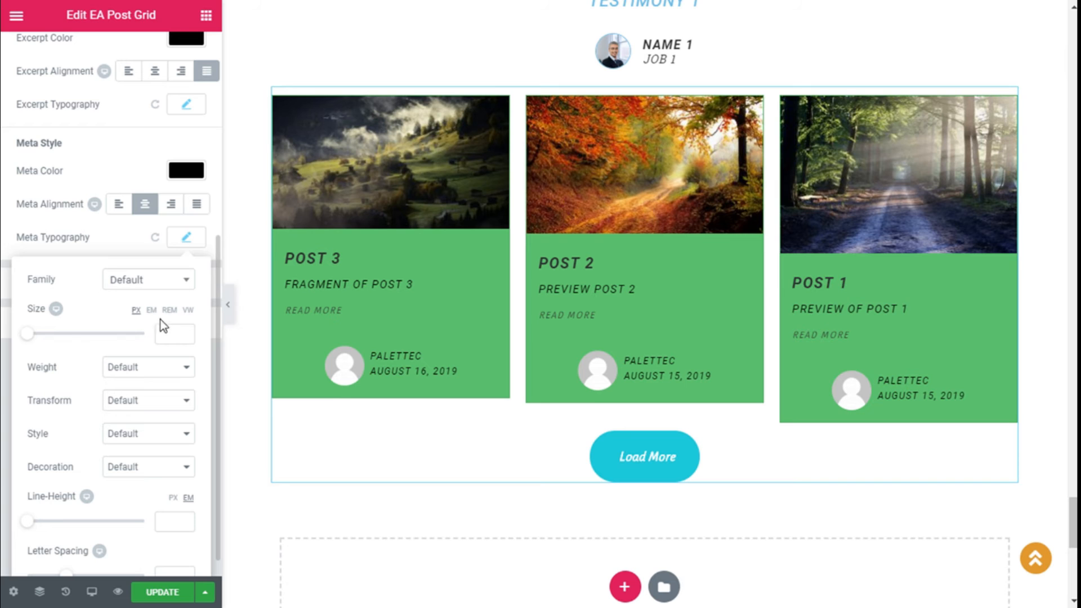
click(128, 371)
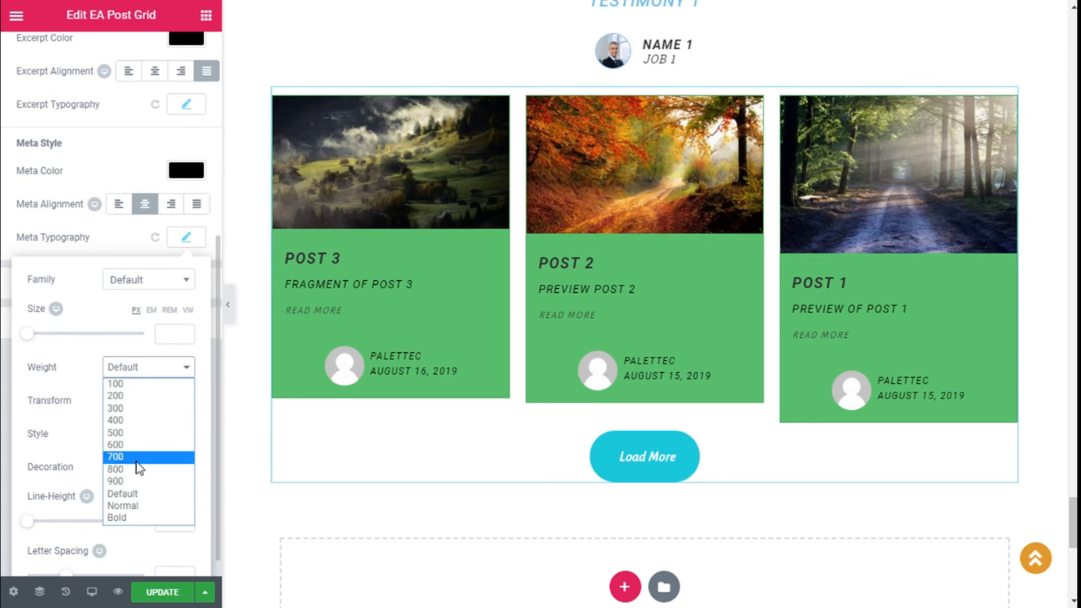
click(136, 481)
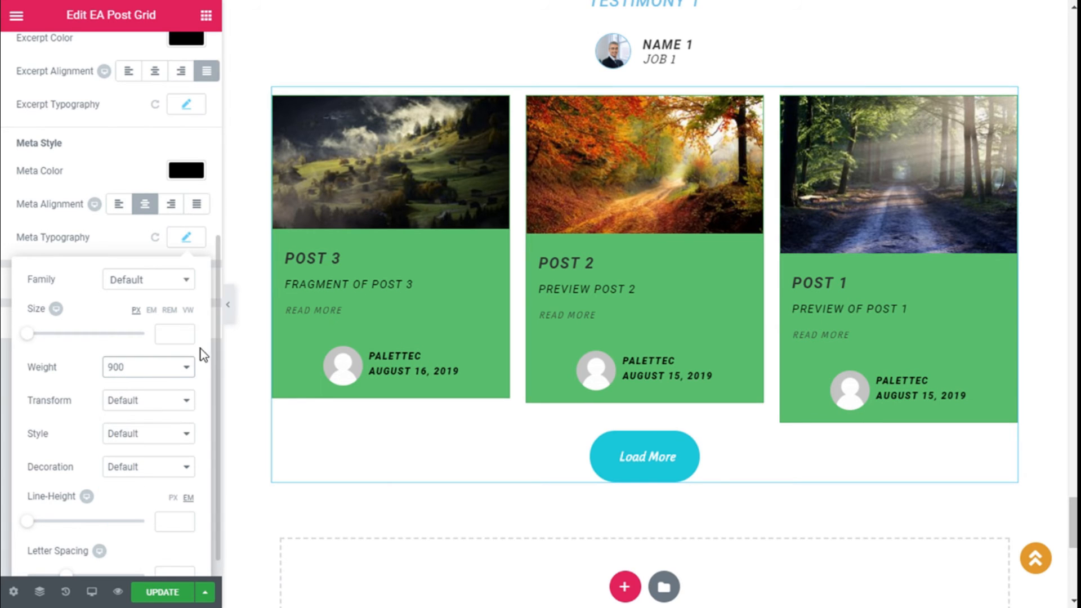
scroll(144, 434, down, 1)
scroll(167, 360, up, 3)
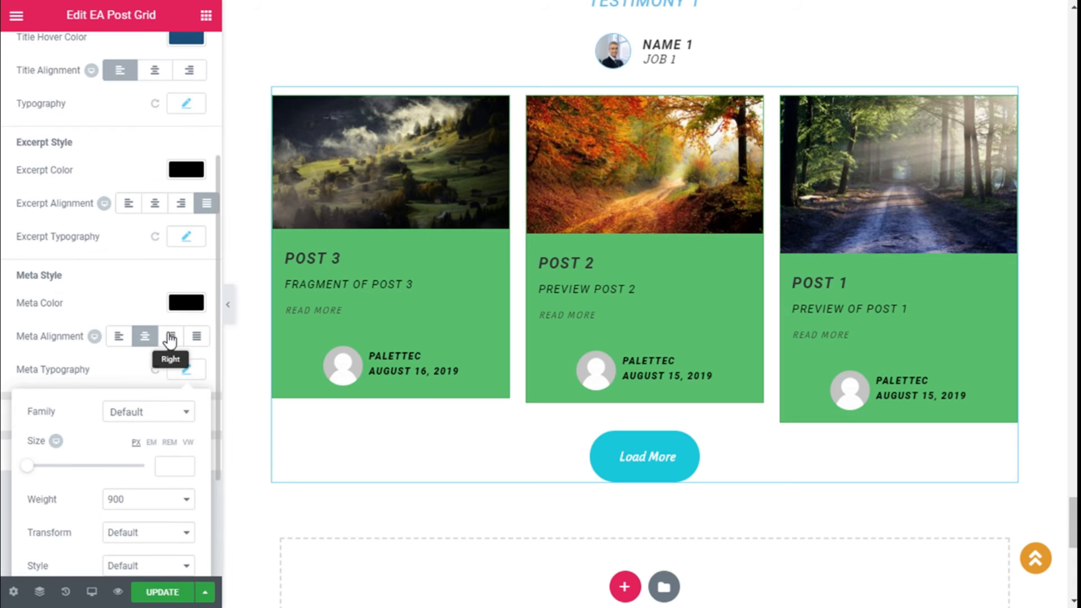
click(187, 374)
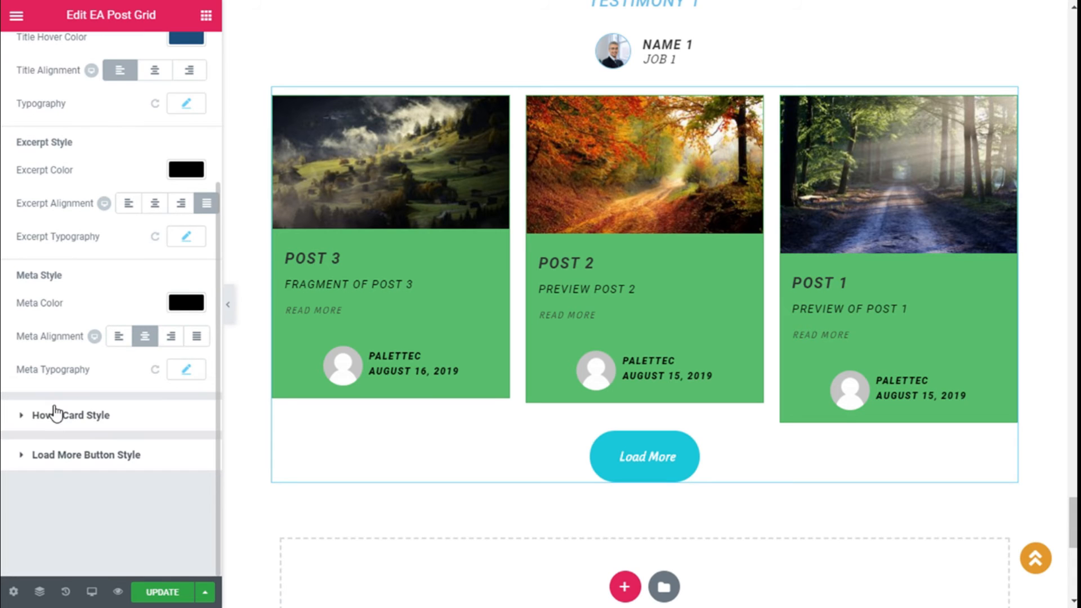
Try the ZoomIn animation in the Hover Card Style settings, and settle on SlideUp for the hover card
click(37, 417)
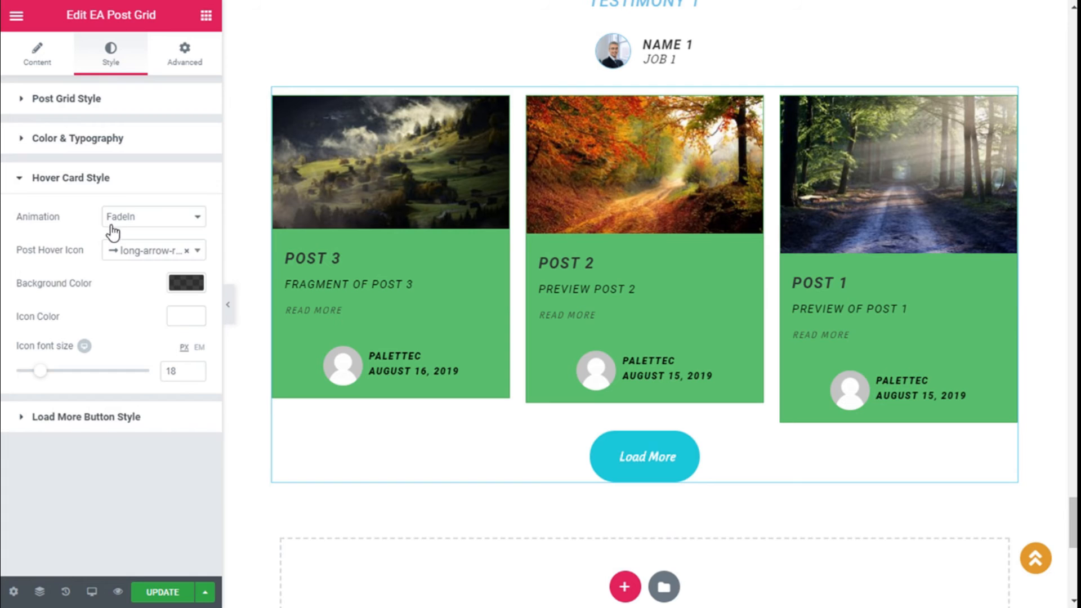
click(126, 220)
click(133, 220)
click(131, 217)
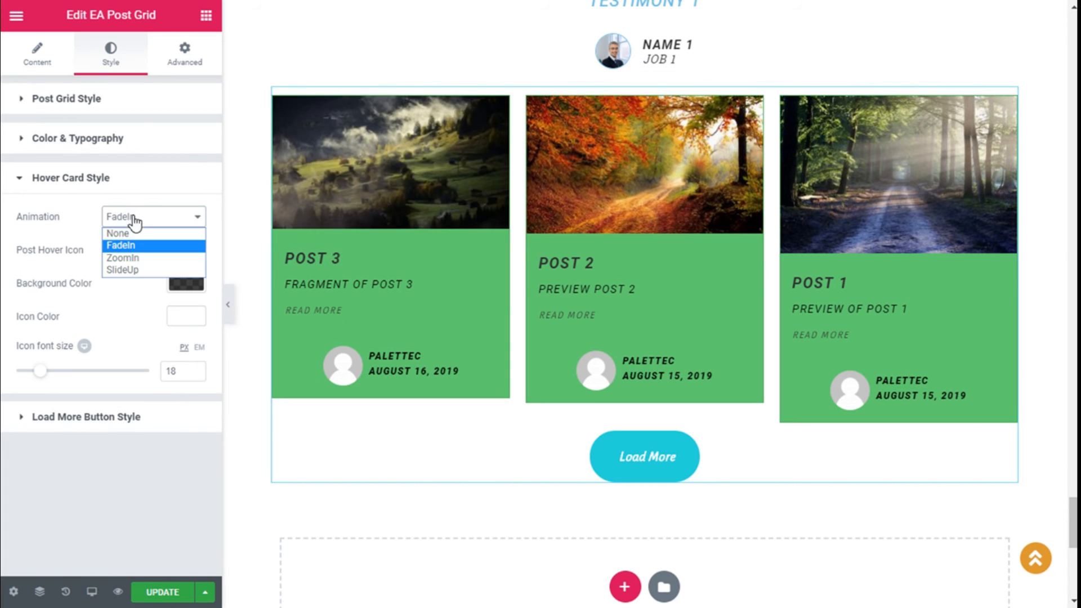
click(125, 258)
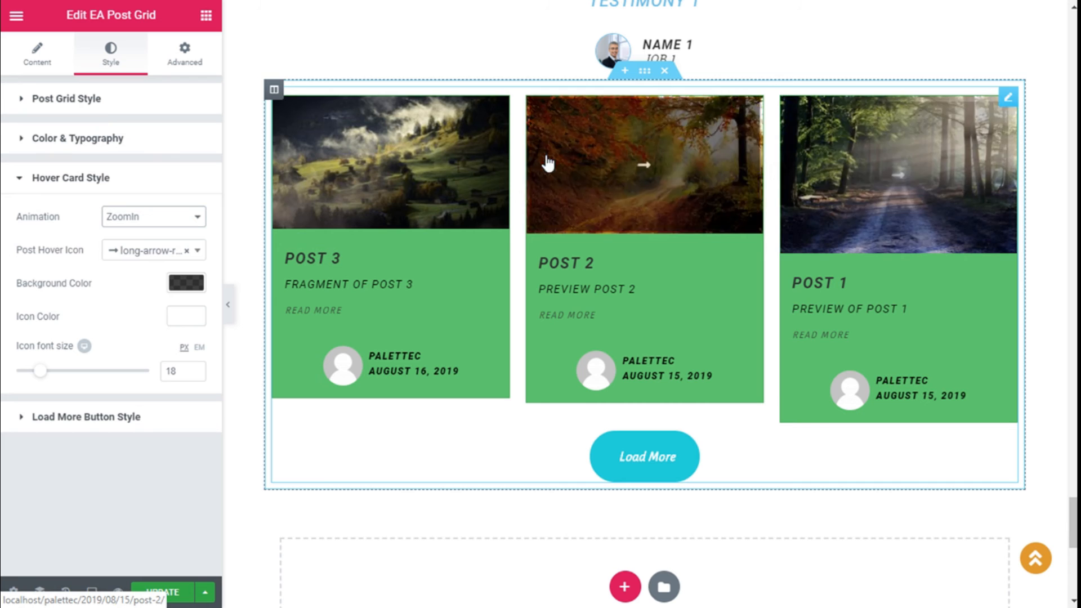
click(151, 217)
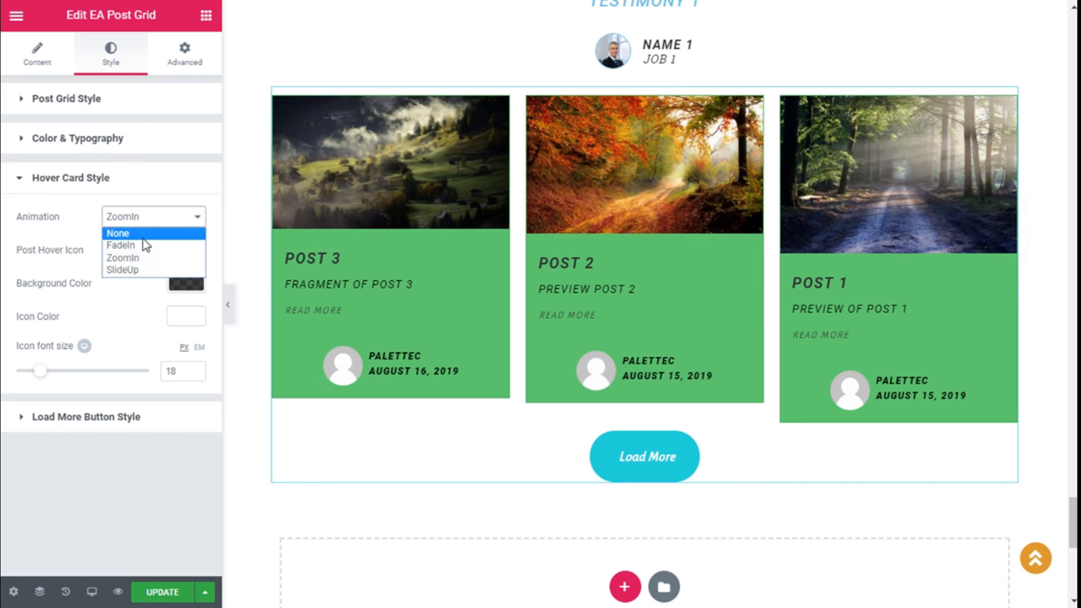
click(135, 269)
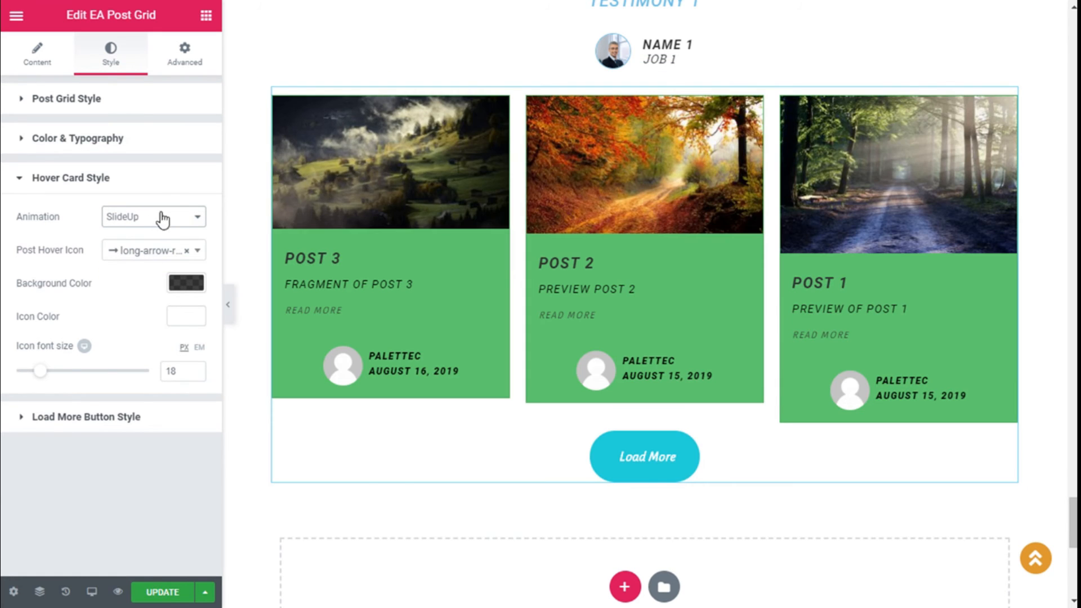
Browse the list of available post hover icons without choosing another one
click(143, 255)
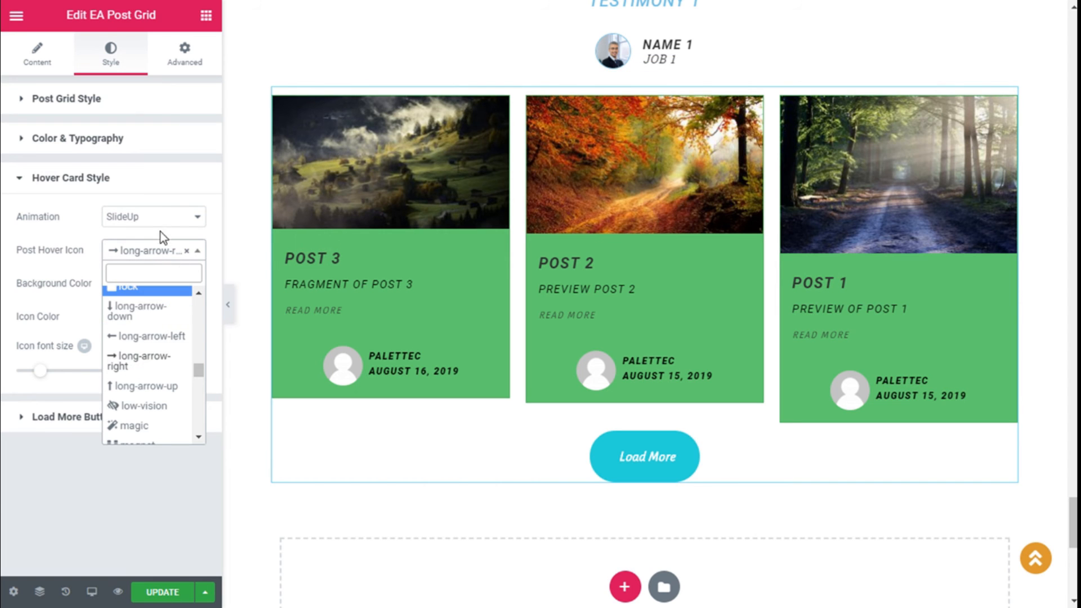
scroll(152, 360, down, 5)
scroll(154, 359, down, 10)
scroll(155, 357, up, 10)
click(220, 219)
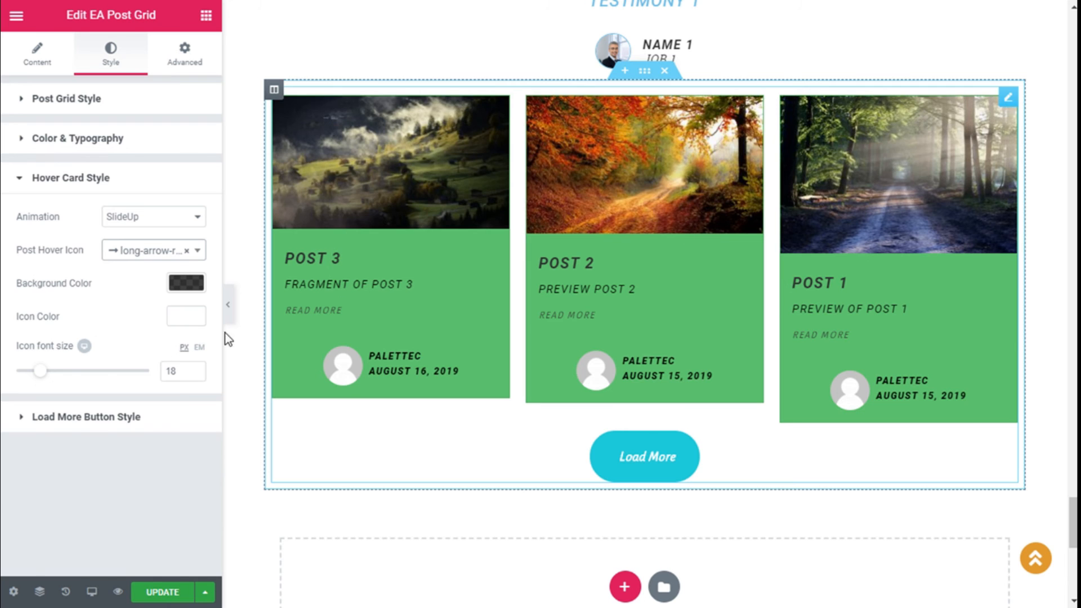
Check the hover card's background color options and set the hover icon color to light green
click(187, 286)
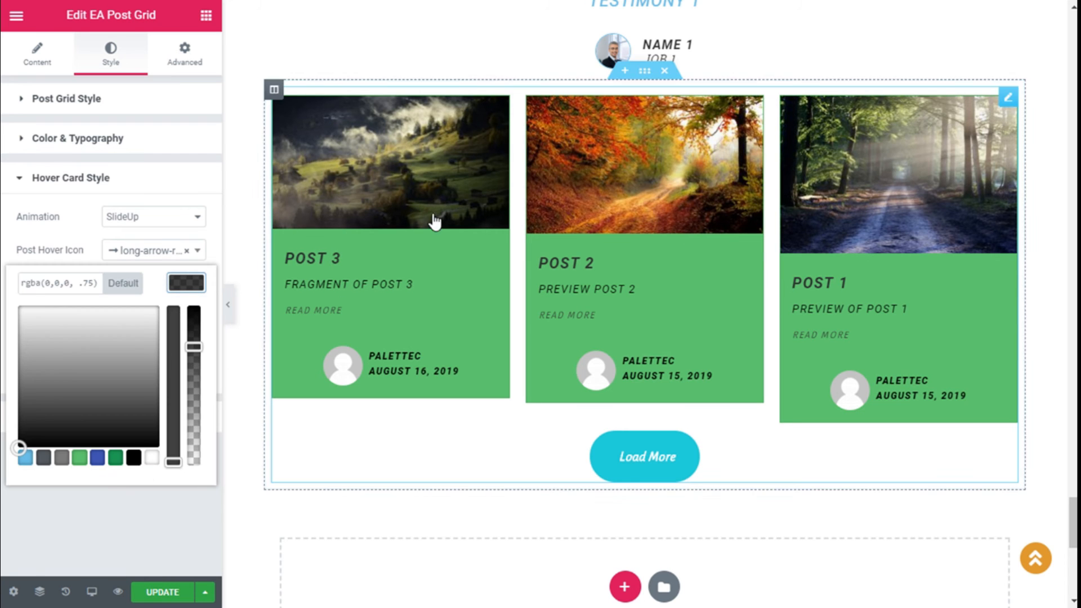
click(176, 287)
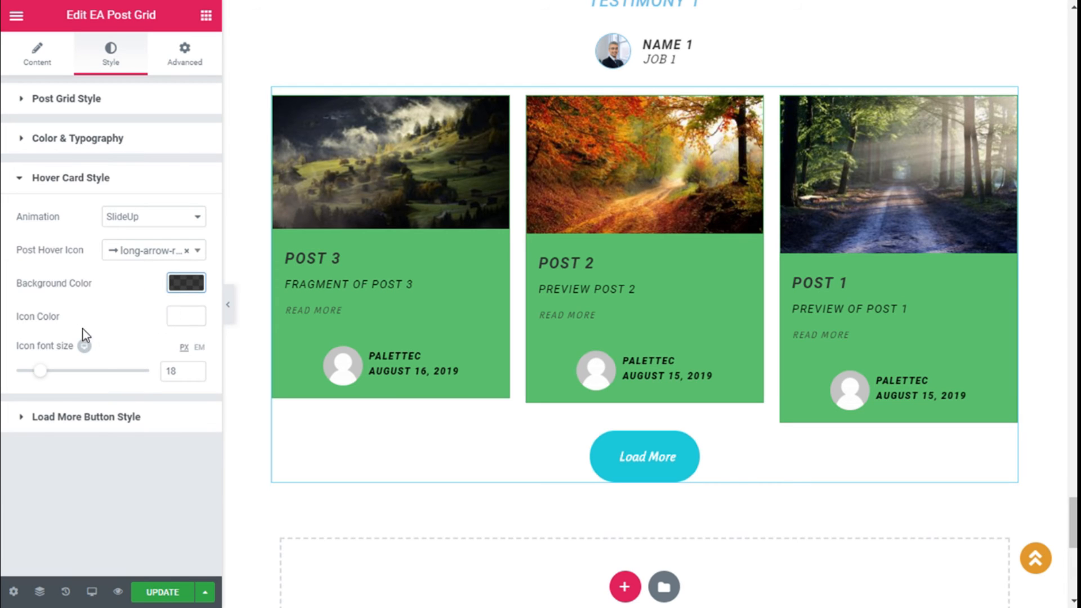
click(179, 321)
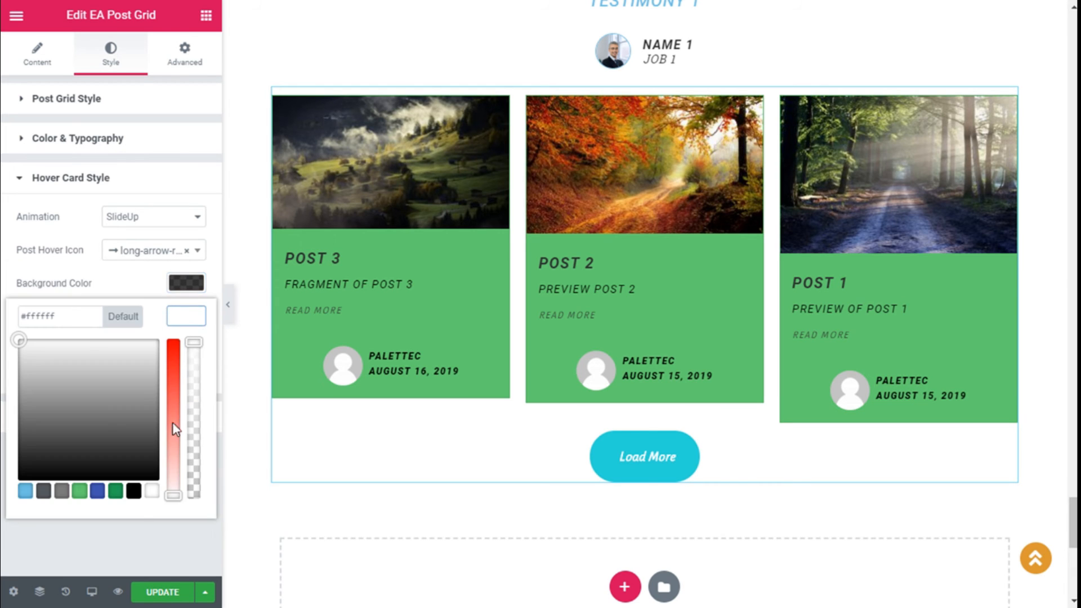
click(85, 493)
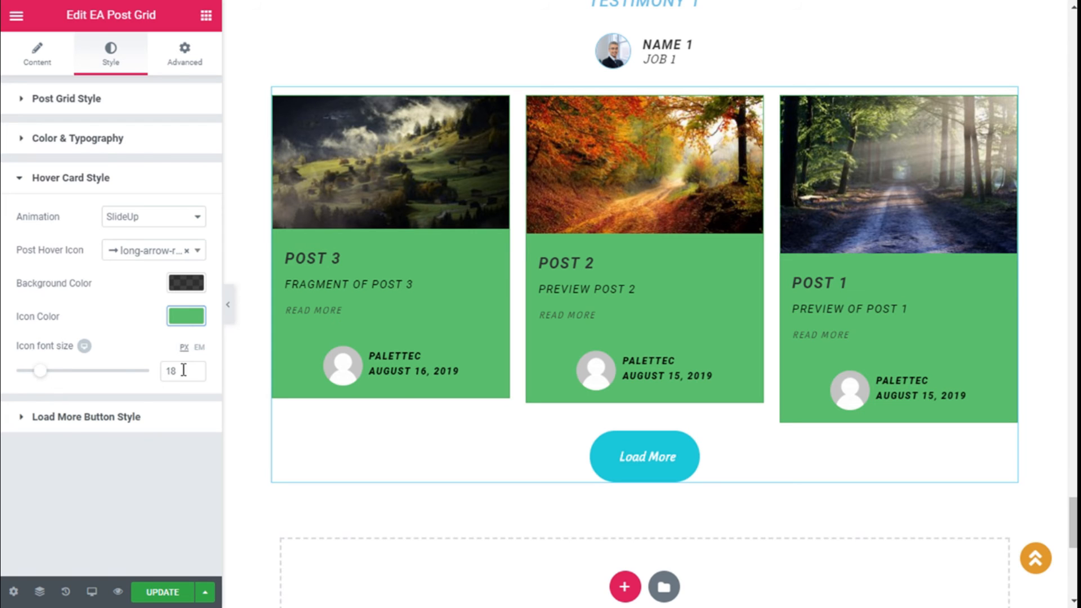
Set the normal-state background color of the Load More button to light green (#61ce70)
click(20, 426)
scroll(289, 350, down, 4)
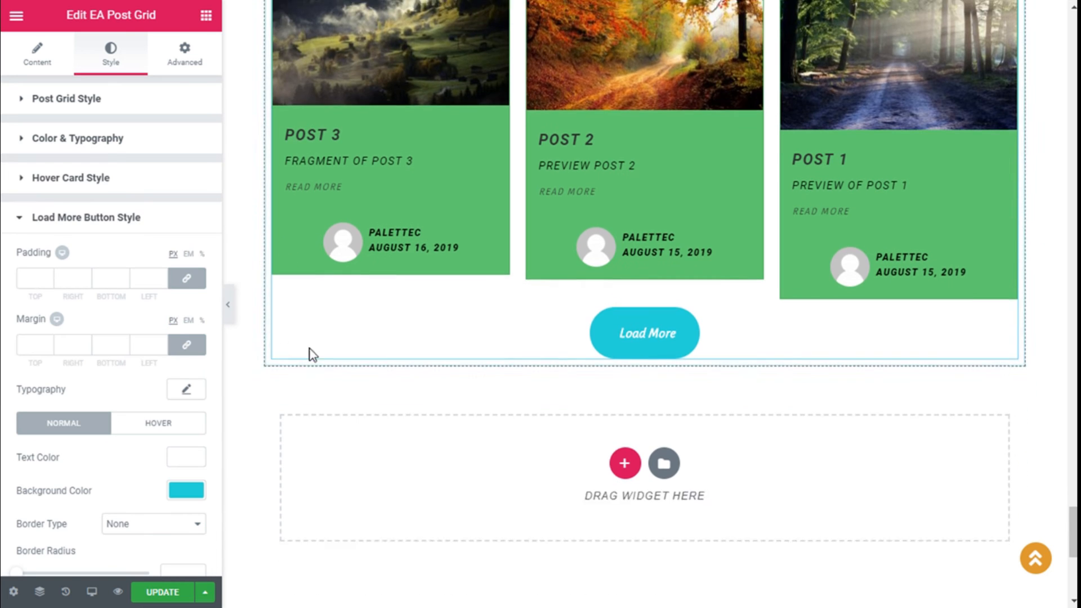
scroll(60, 380, down, 2)
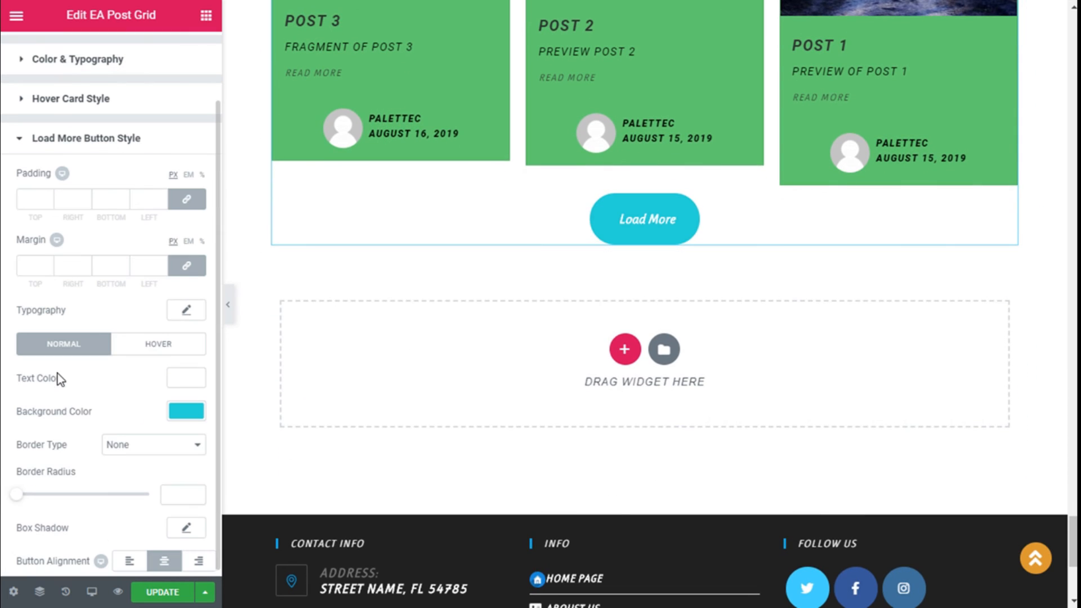
scroll(187, 317, down, 1)
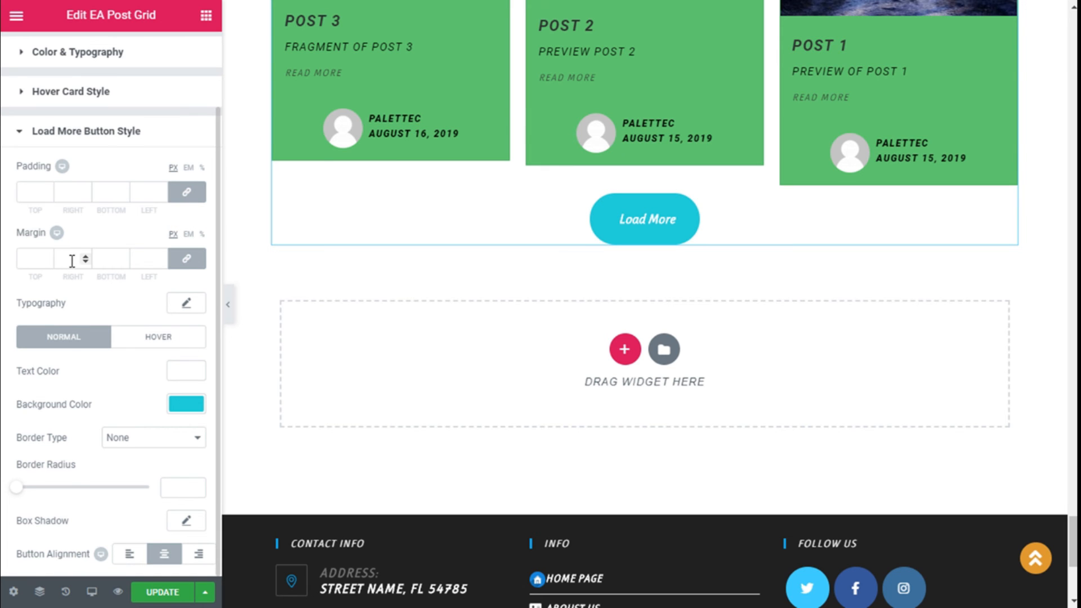
click(149, 335)
click(82, 383)
scroll(146, 360, down, 1)
click(186, 411)
scroll(150, 454, down, 1)
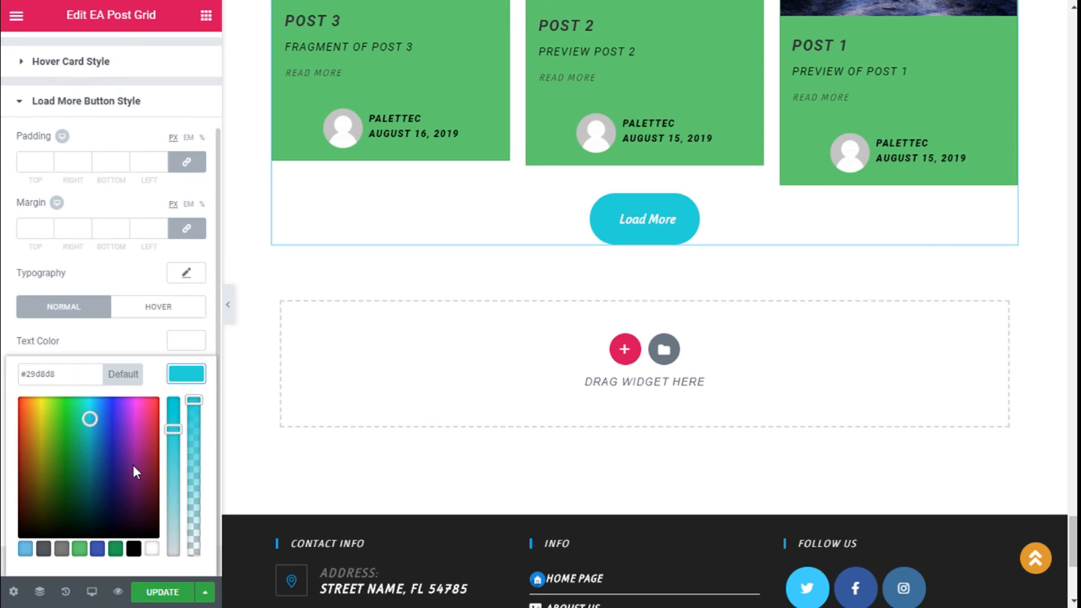
click(116, 548)
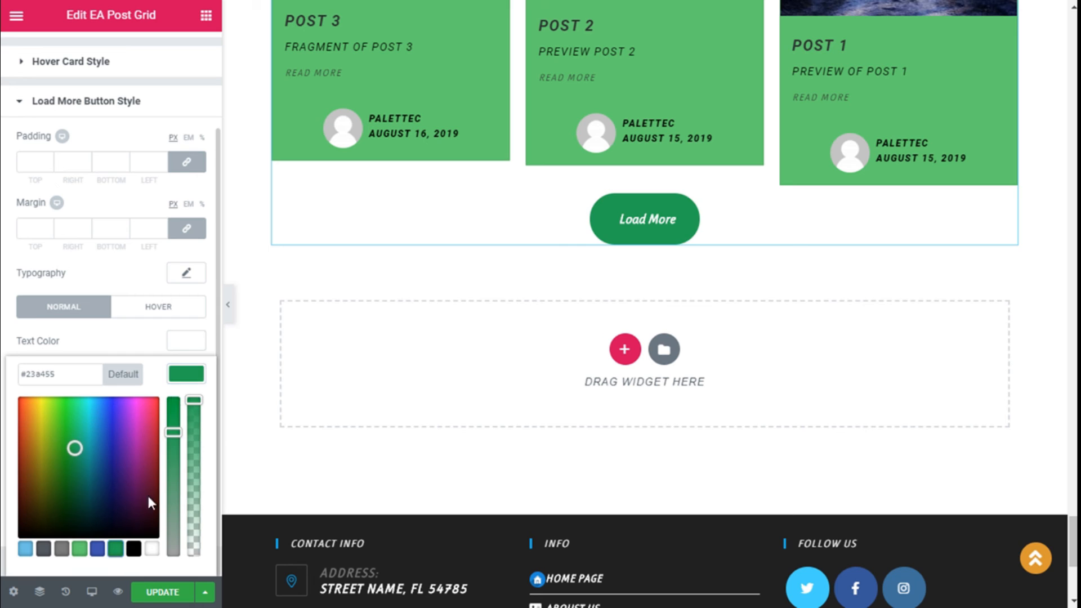
click(79, 549)
click(186, 375)
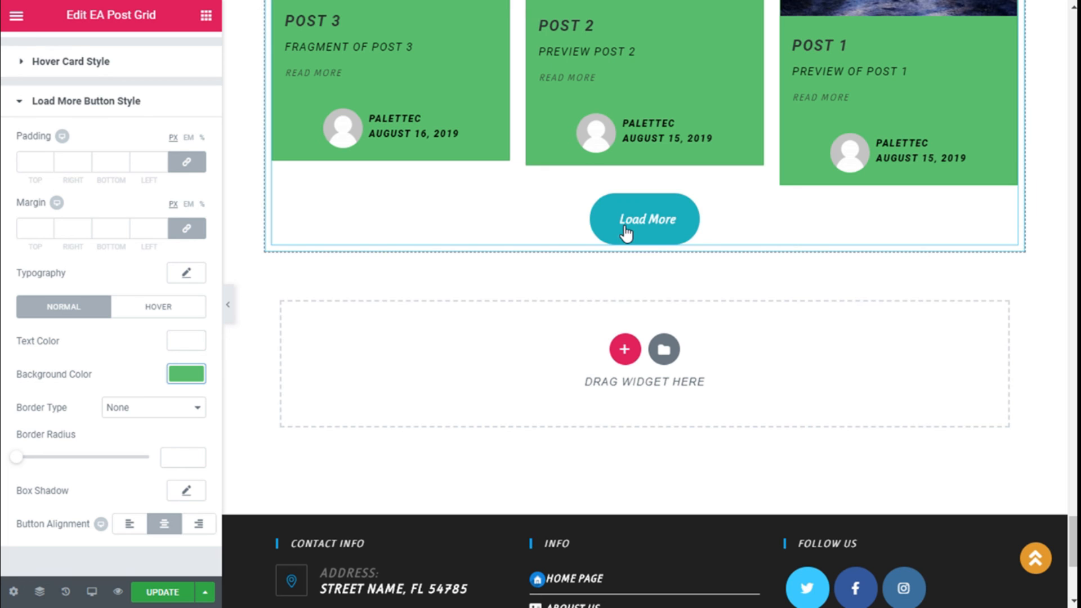
Give the Load More button a solid border 1 px wide on all sides, colored green (#61ce70)
click(138, 413)
click(133, 437)
scroll(160, 442, down, 2)
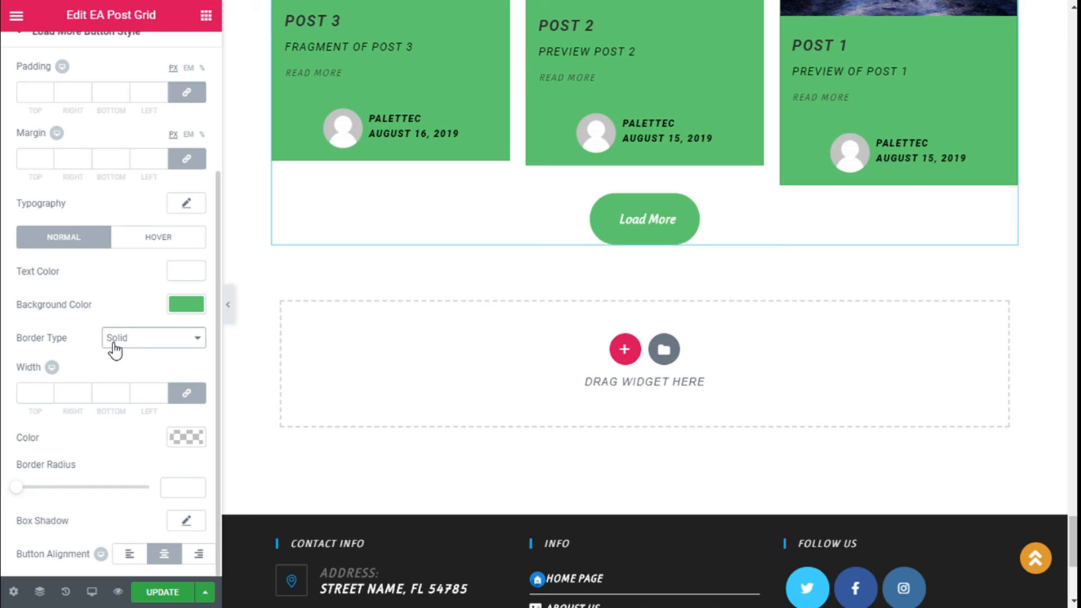
click(34, 398)
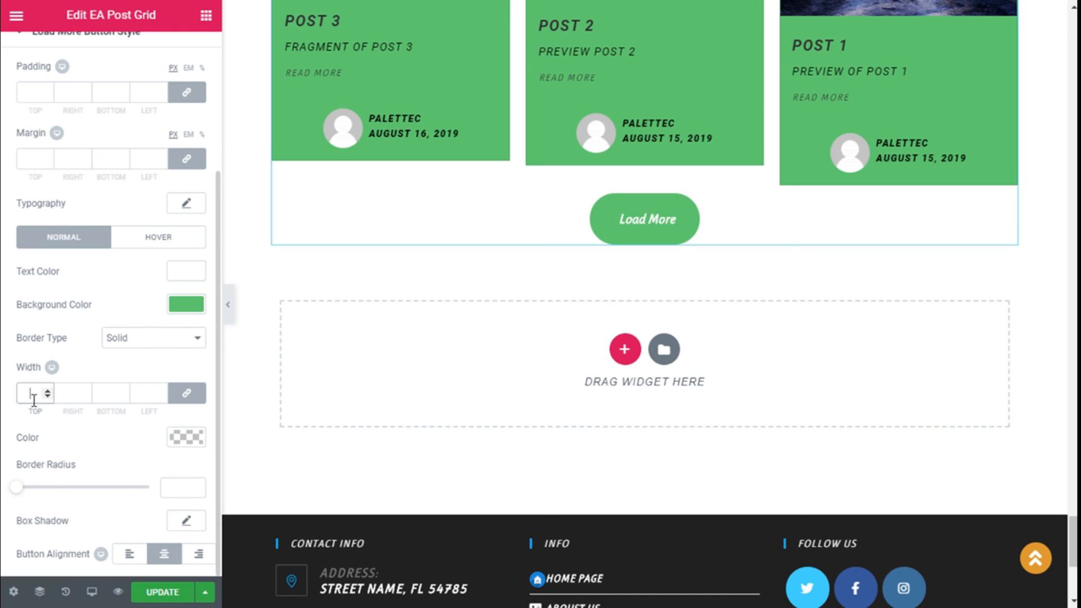
text(1)
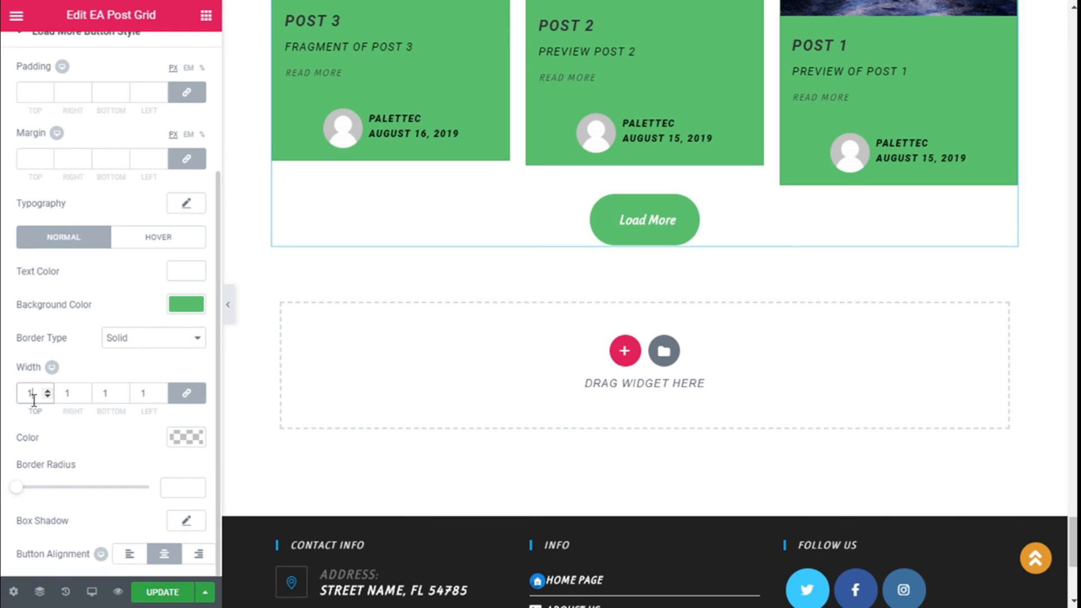
click(182, 437)
click(82, 549)
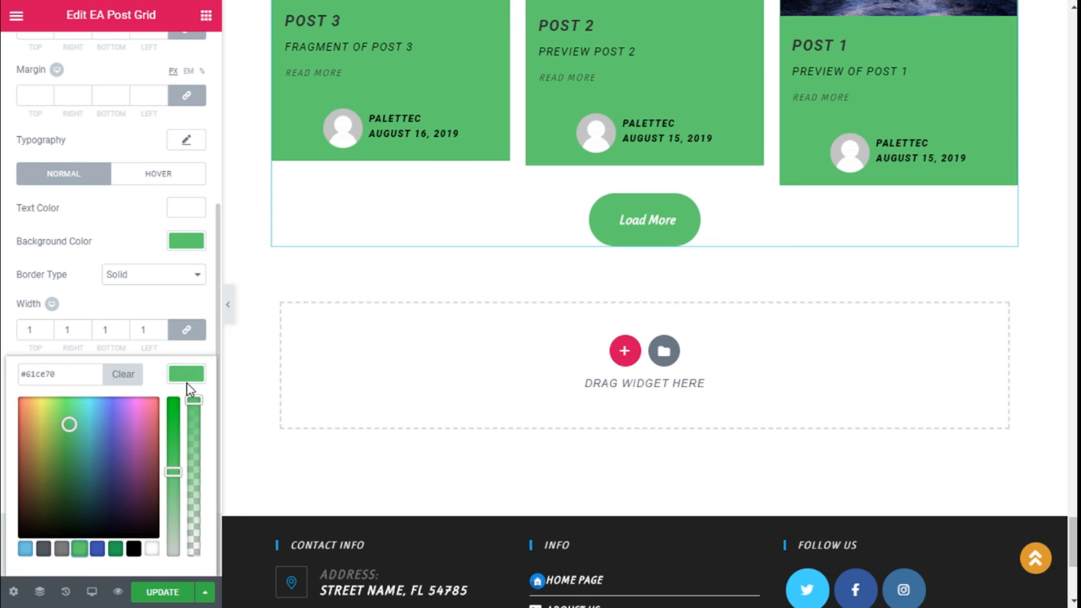
click(187, 381)
Set the Load More button's hover background color to white (#ffffff)
click(182, 185)
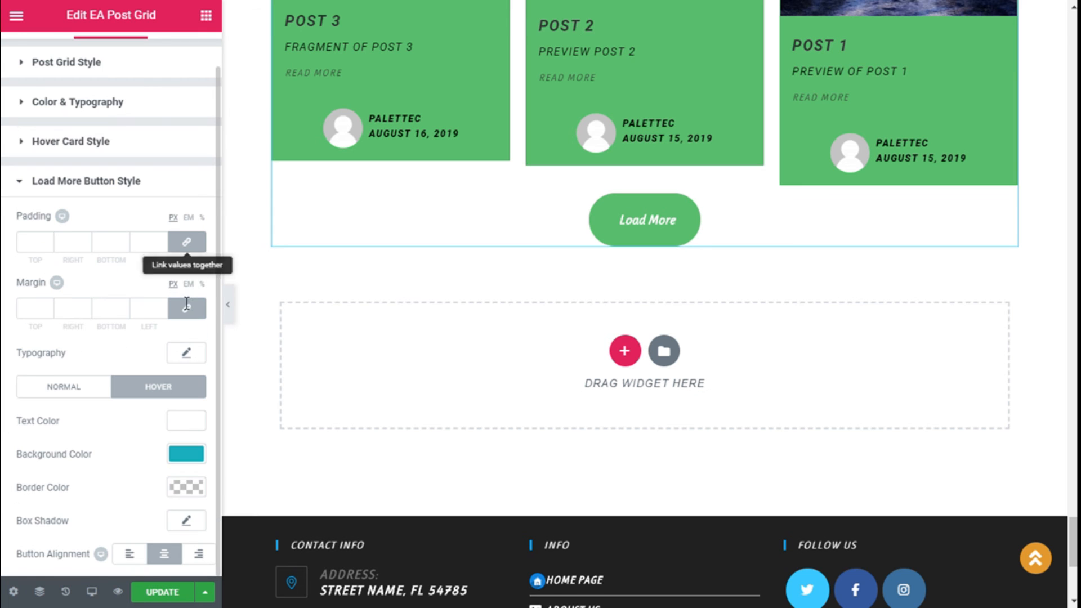
click(190, 452)
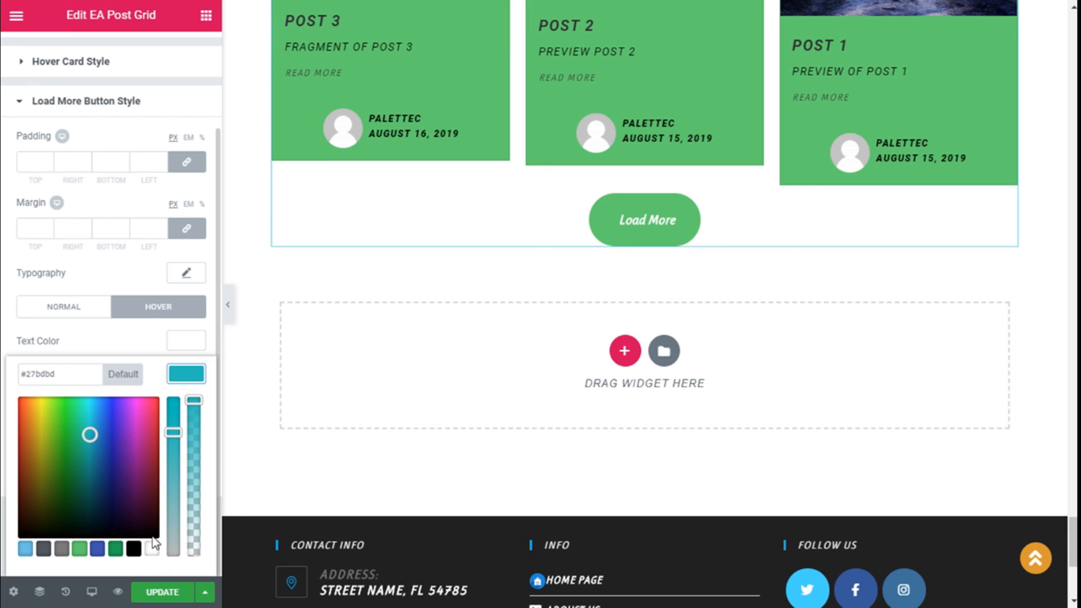
click(151, 549)
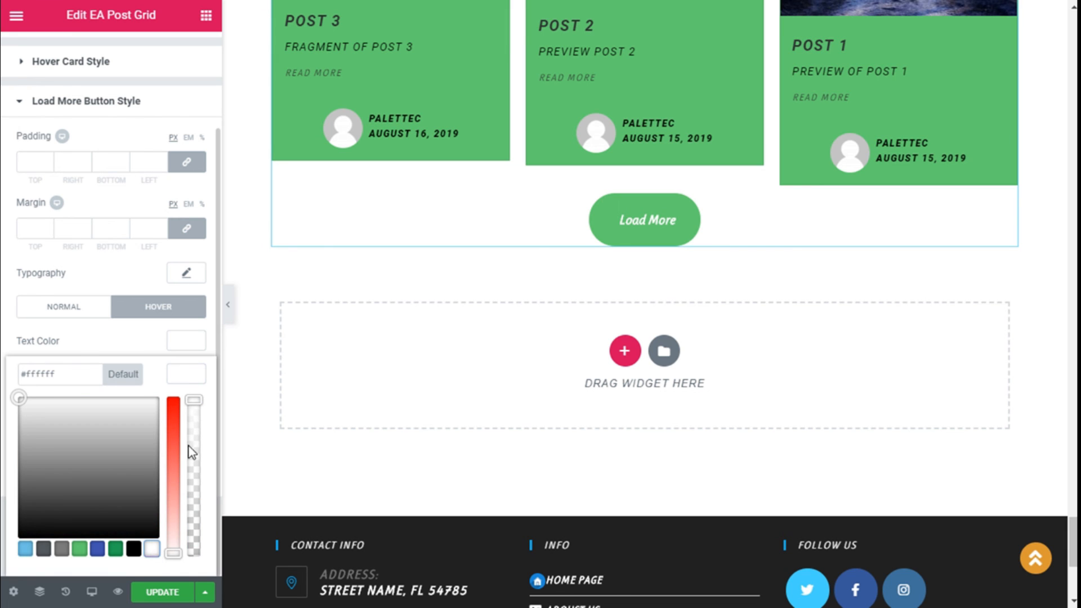
click(186, 374)
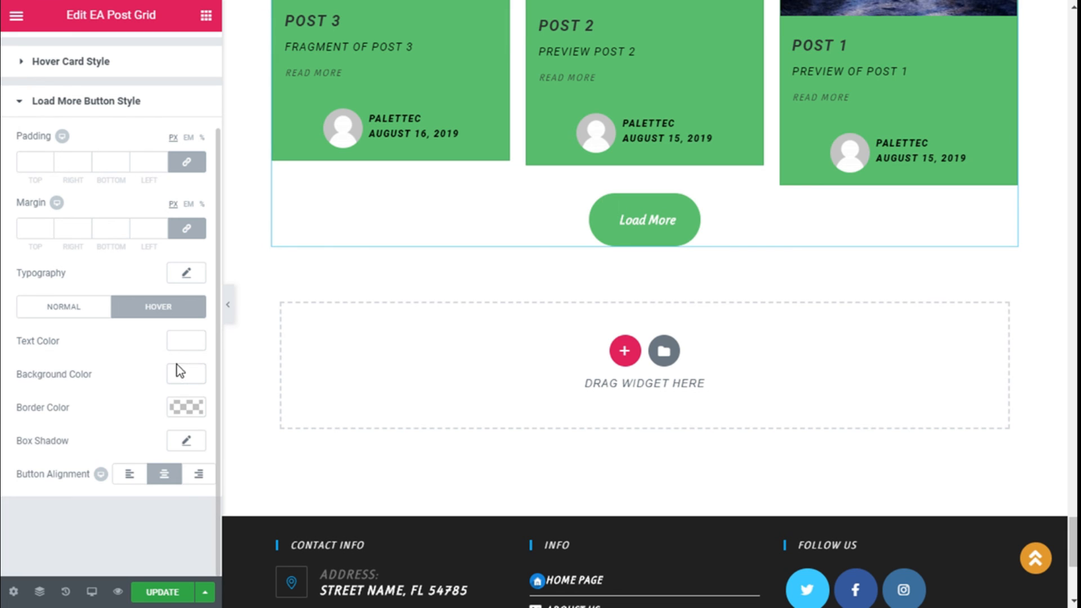
Set both the hover text color and the hover border color of the Load More button to green (#61ce70)
click(182, 343)
click(84, 515)
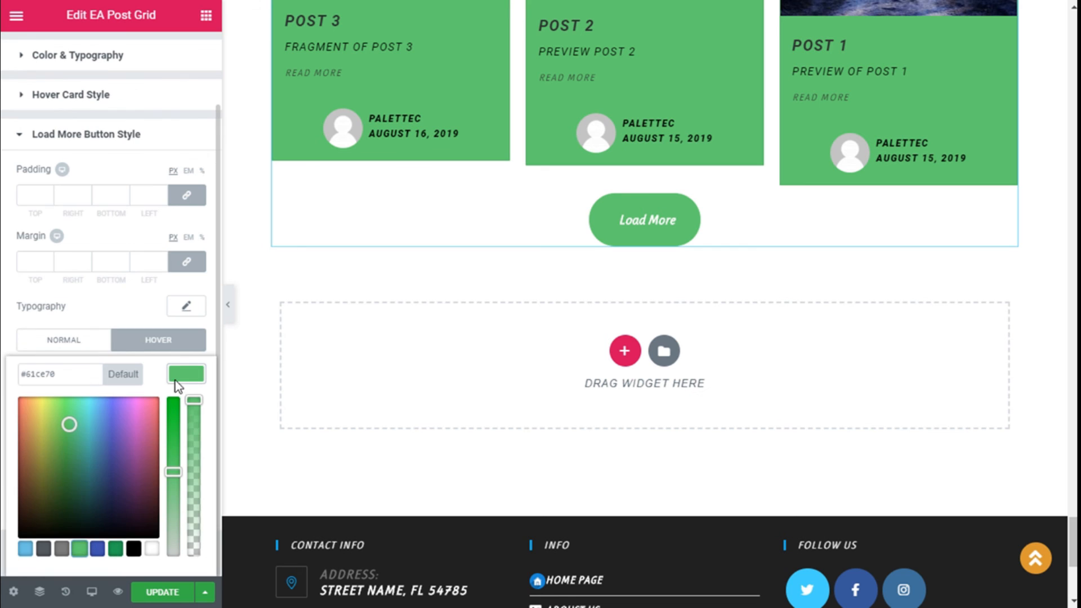
click(179, 383)
click(186, 440)
scroll(161, 462, down, 1)
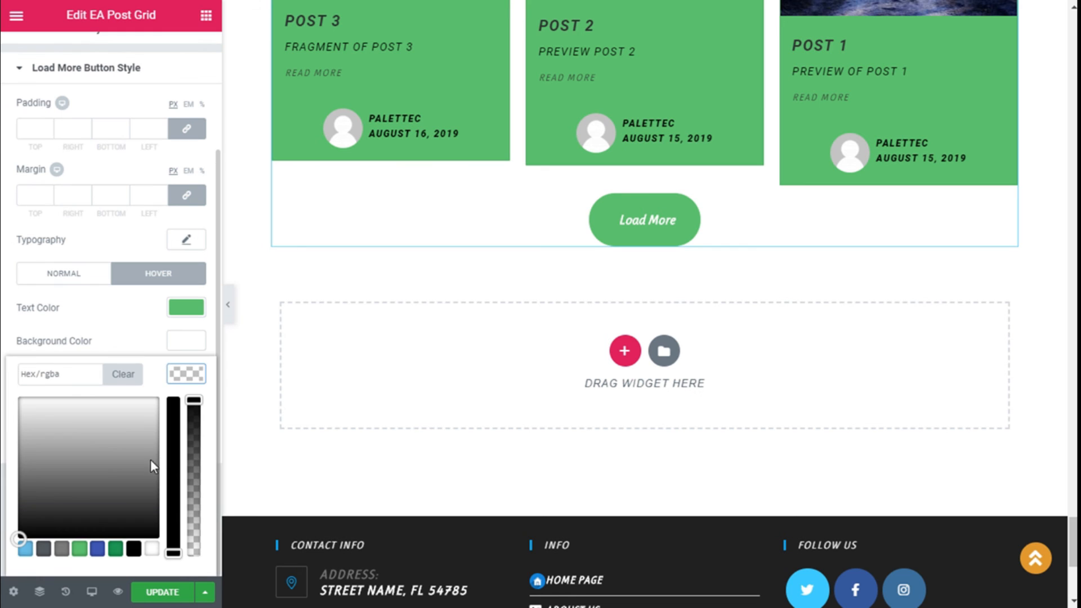
click(80, 549)
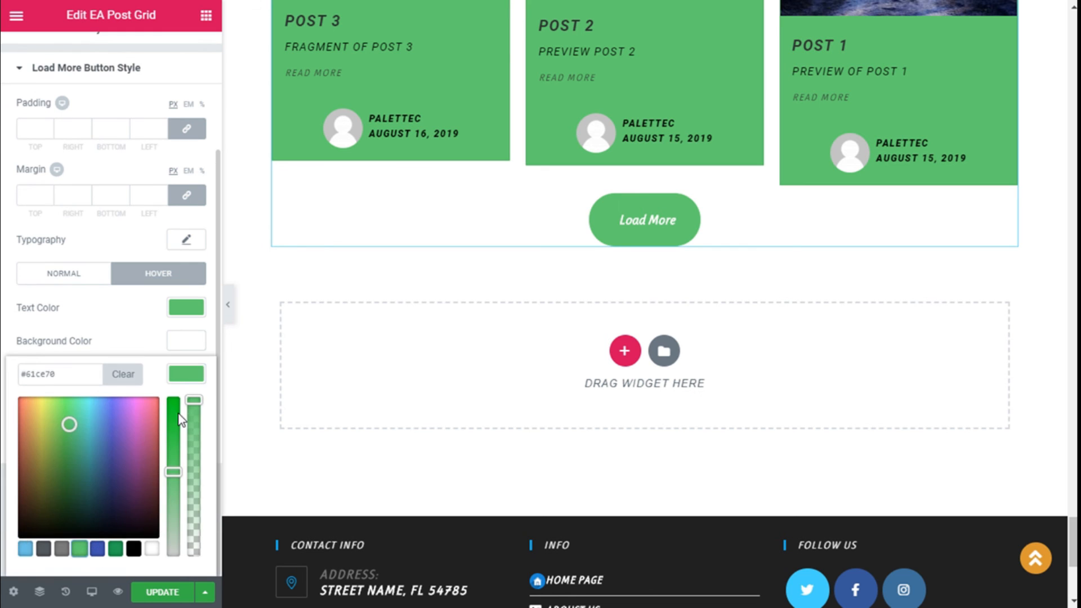
click(181, 377)
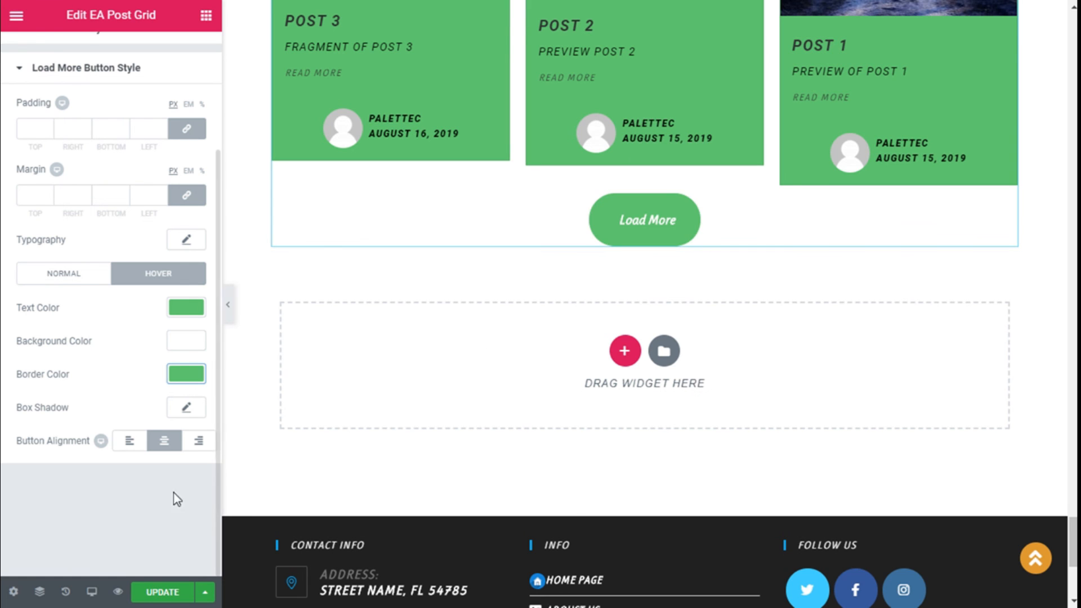
Try left alignment for the Load More button, restore its center alignment, and collapse the button style settings
click(129, 440)
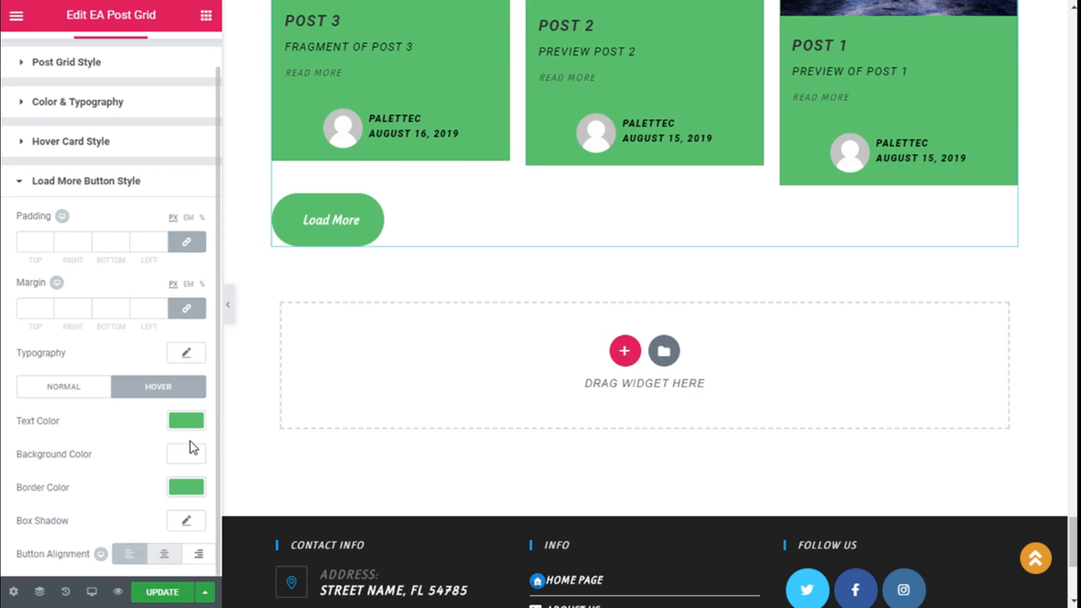
click(162, 554)
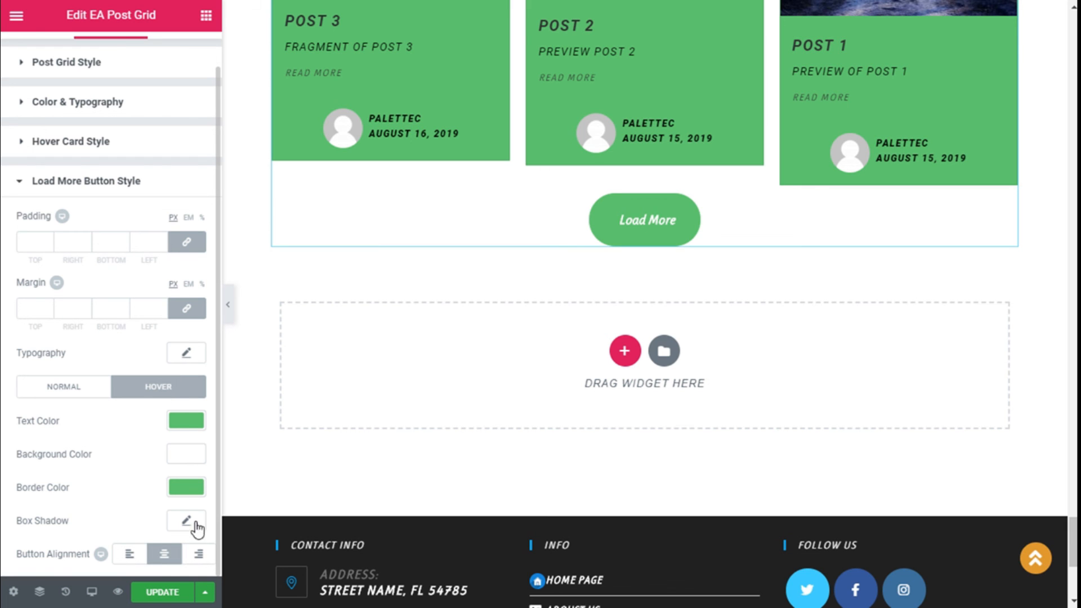
click(43, 181)
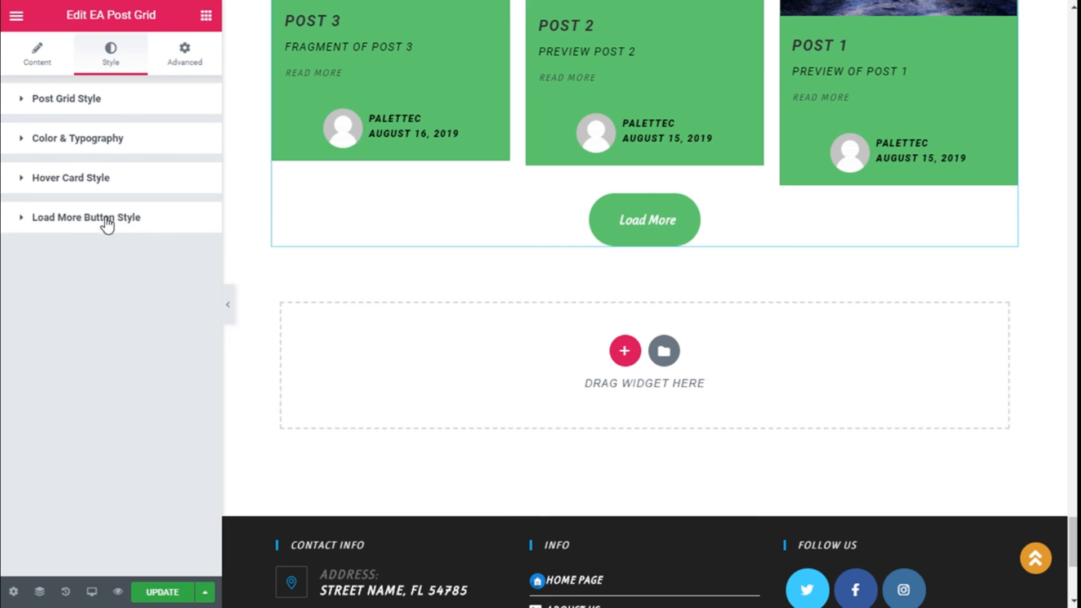
Review the post grid widget's advanced settings, from margin and padding through to the responsive and custom CSS sections
click(168, 70)
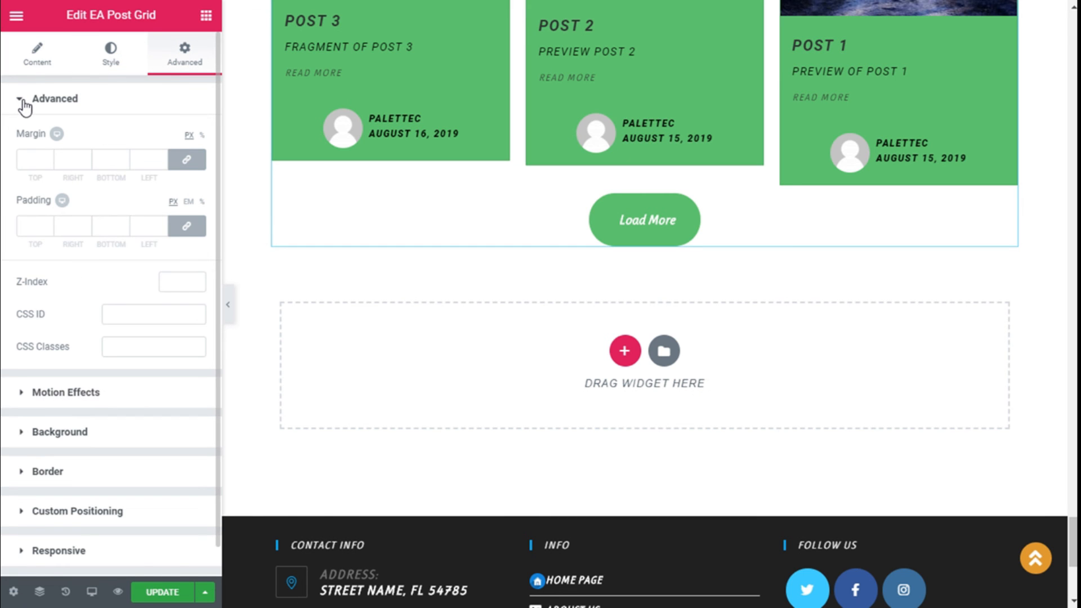
scroll(56, 113, down, 1)
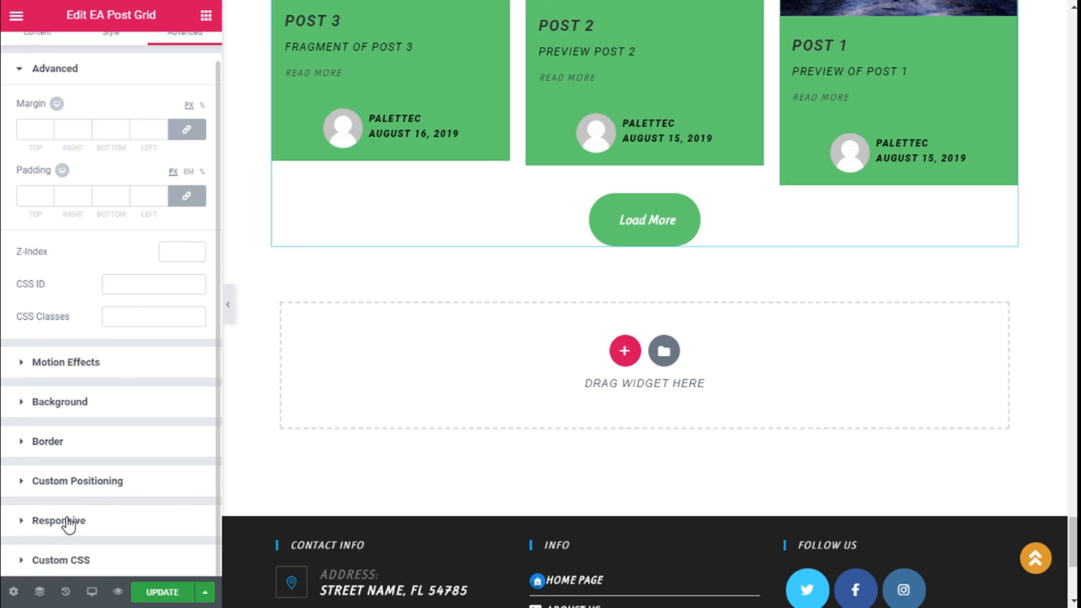
scroll(113, 374, up, 1)
click(32, 109)
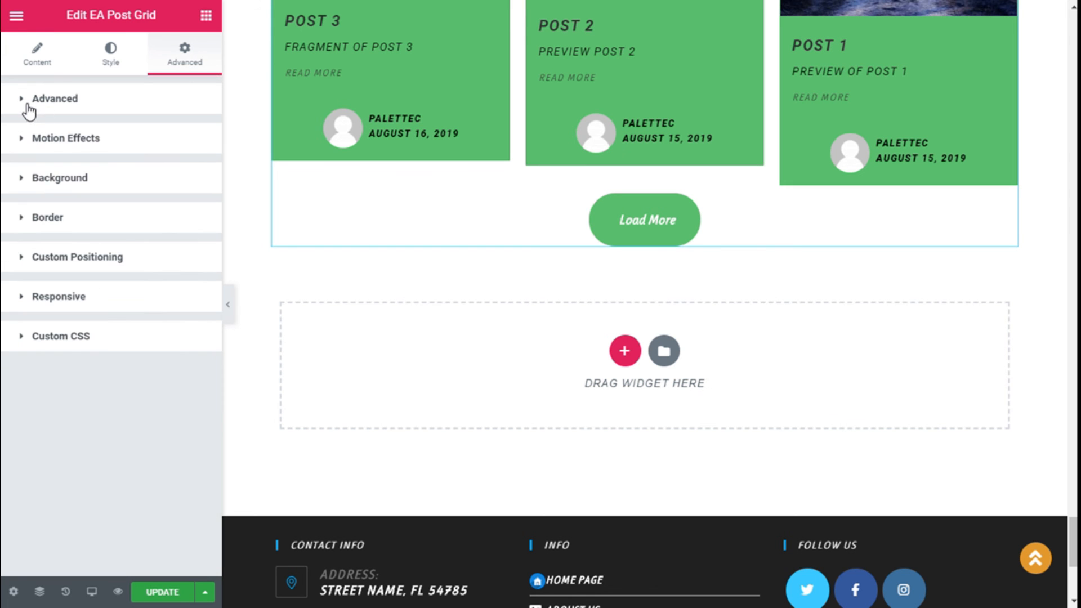
Check the styled post grid and its Load More button on the page, and save the page changes
scroll(512, 345, up, 6)
scroll(729, 273, down, 5)
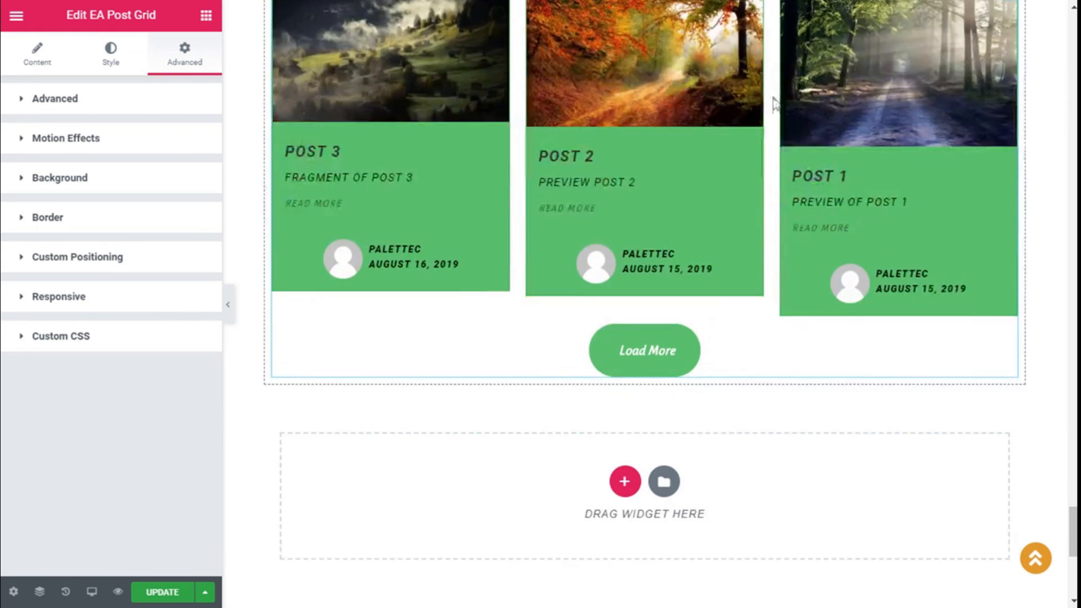
scroll(636, 226, down, 2)
scroll(627, 256, up, 2)
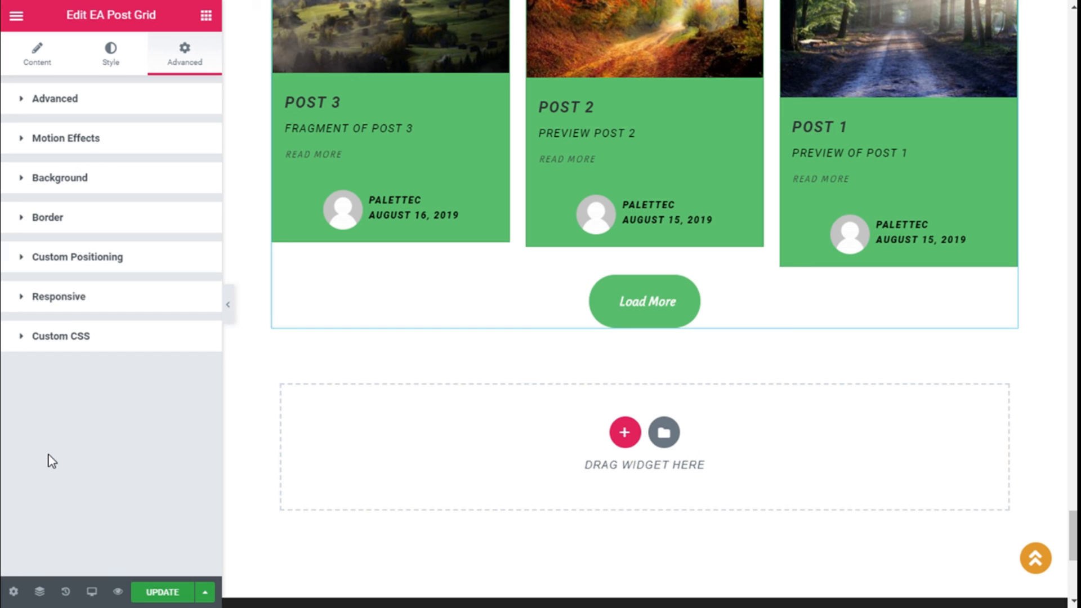
click(174, 594)
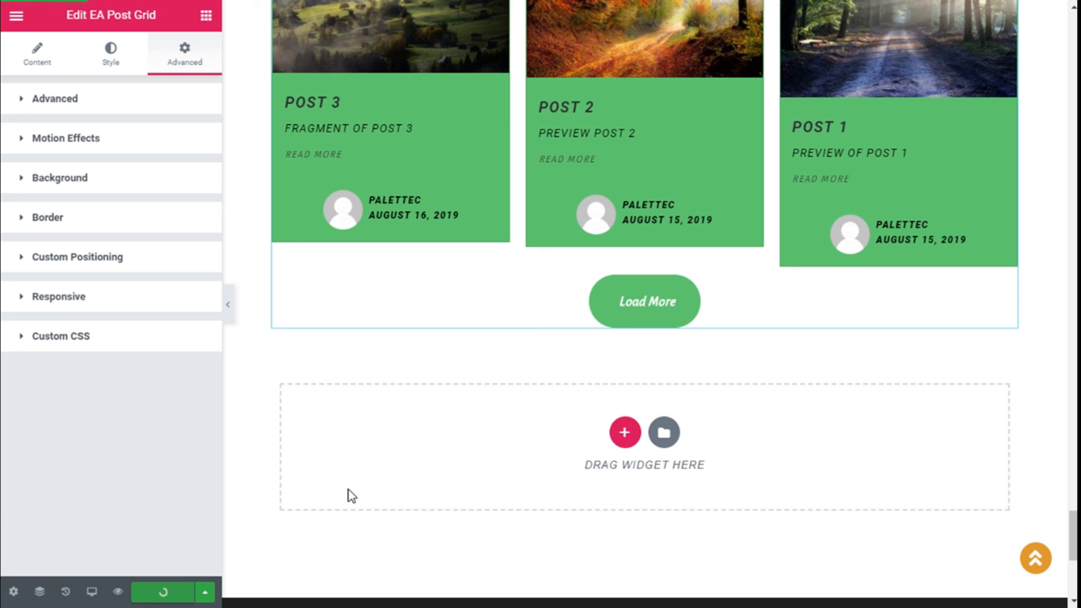